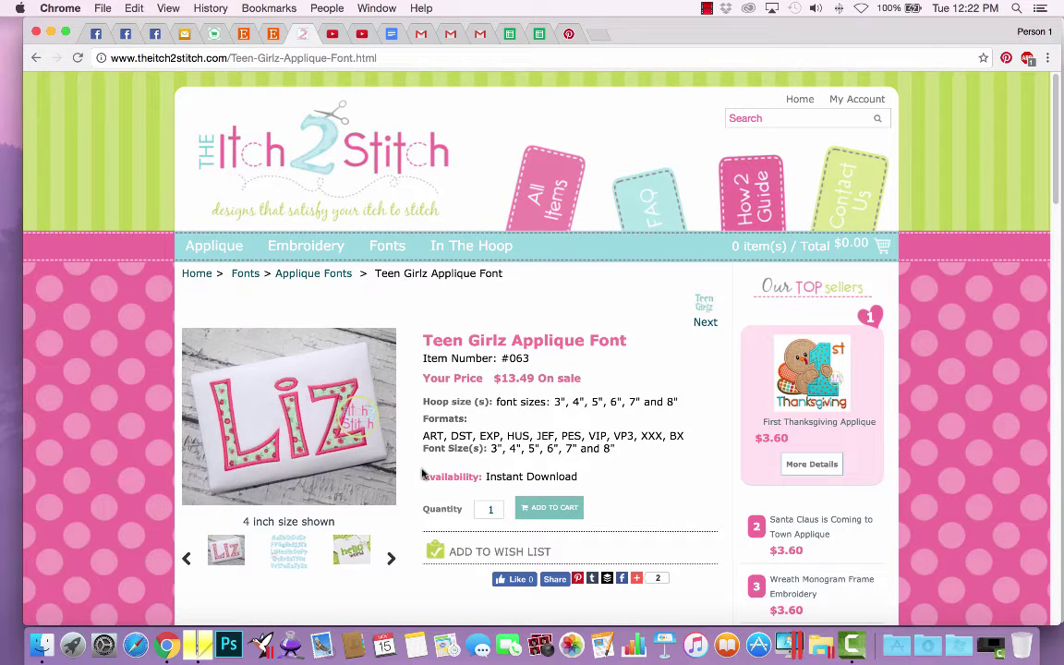
Bring up the downloaded I2STeenGirlzApplique folder window from the Dock.
click(44, 647)
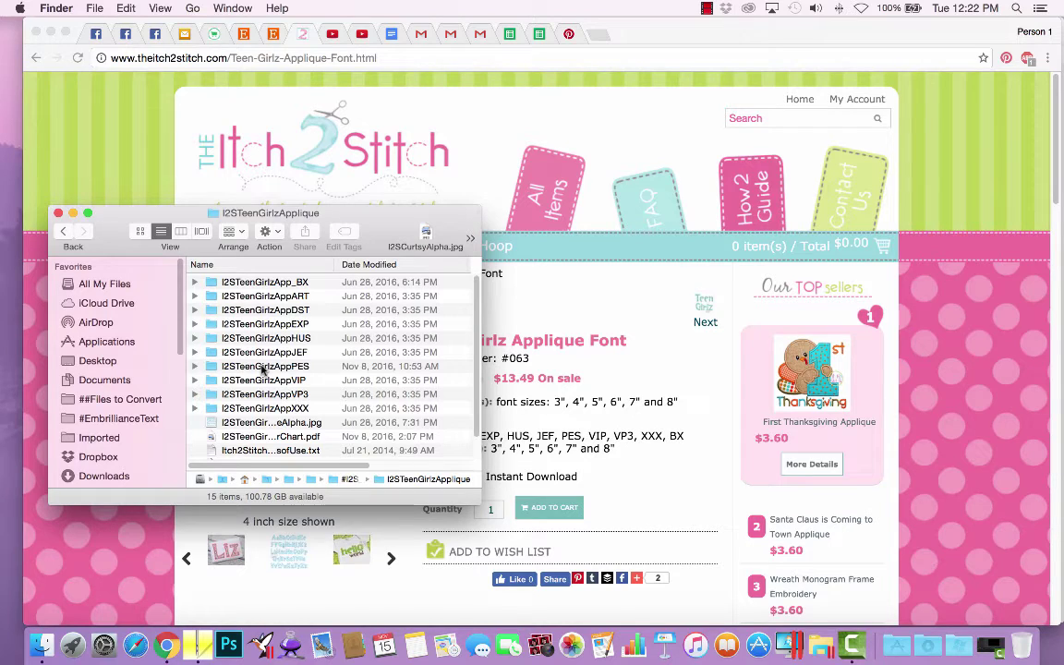
double_click(263, 367)
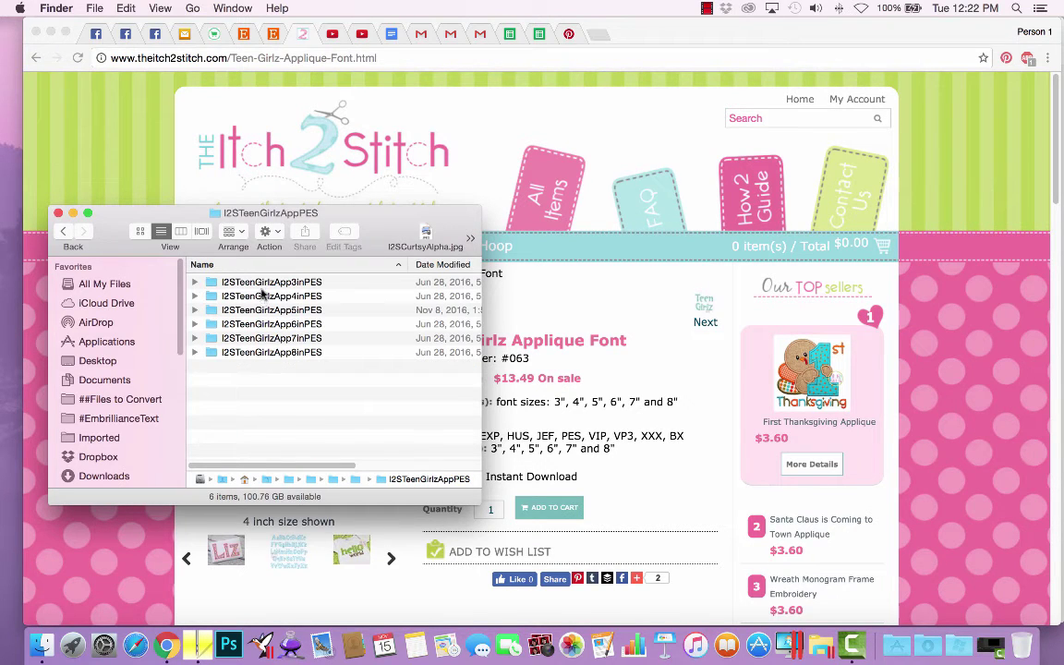
double_click(259, 297)
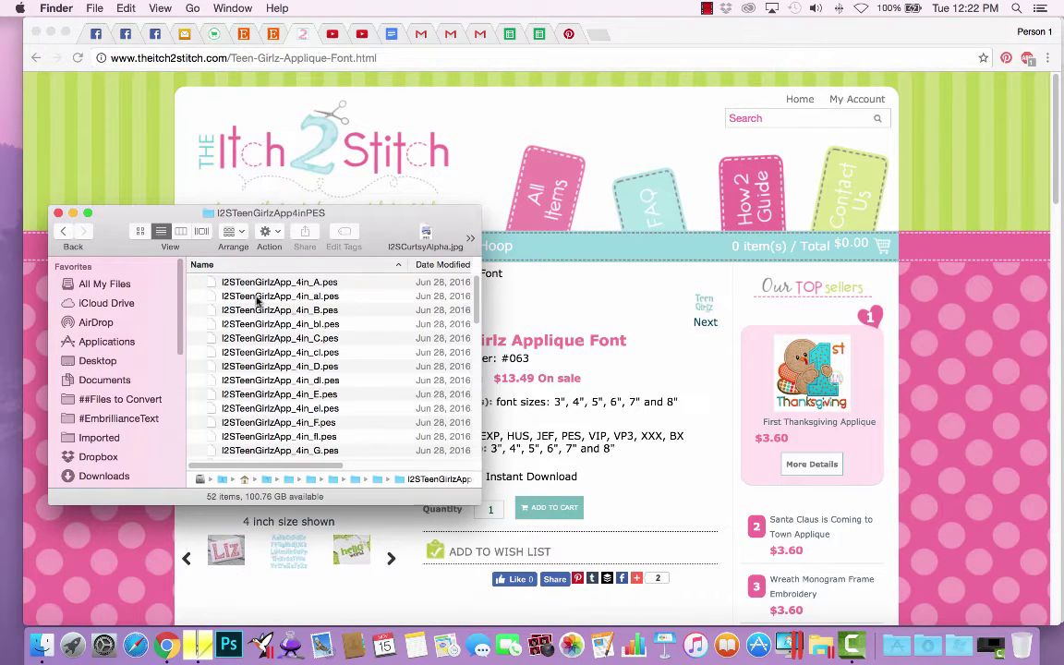
click(281, 395)
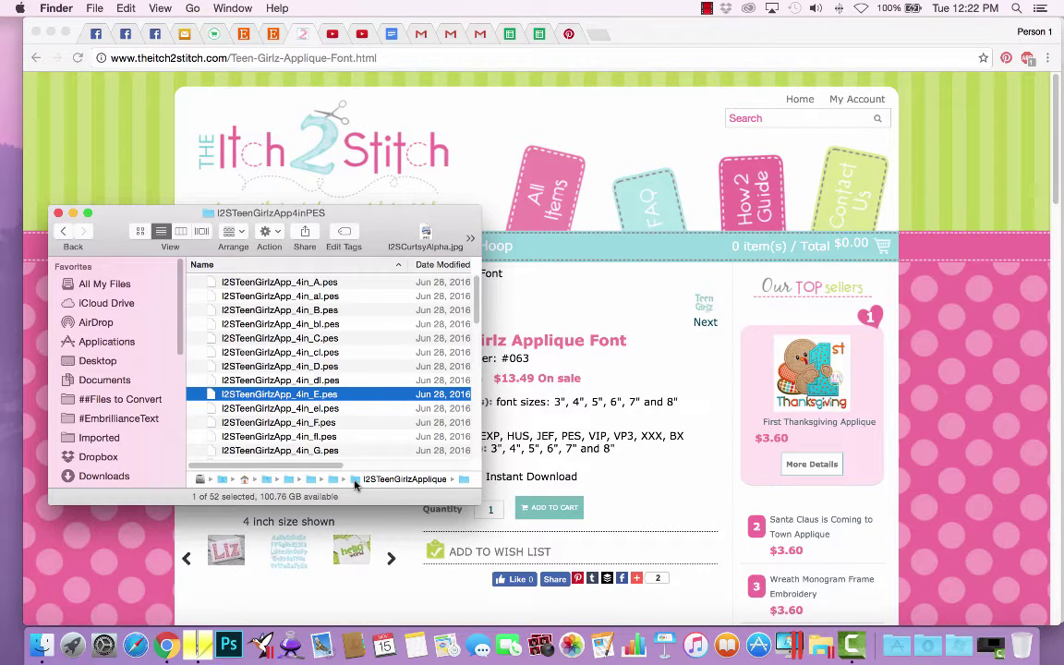
double_click(356, 480)
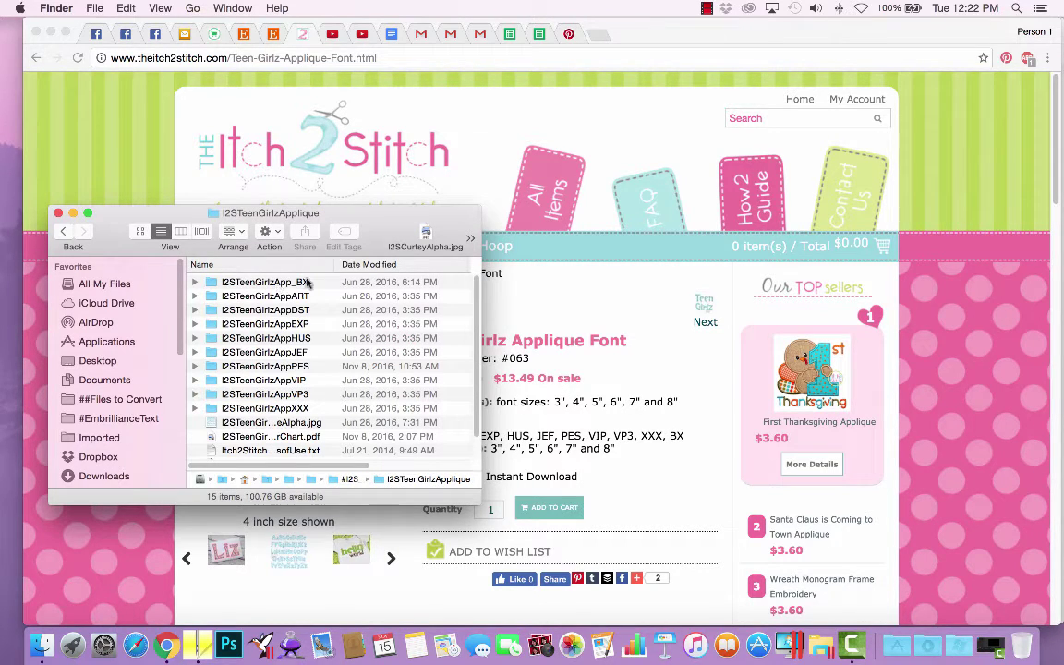
Install the I2STeenGirlzApp 3in BX lettering font from the BX folder.
double_click(273, 283)
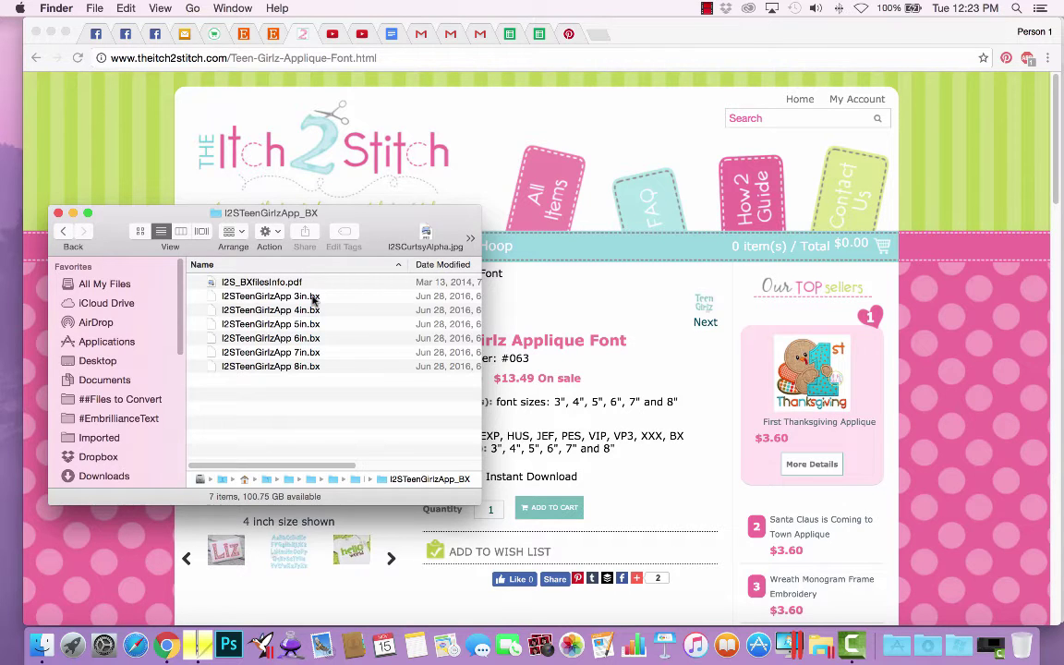
double_click(312, 297)
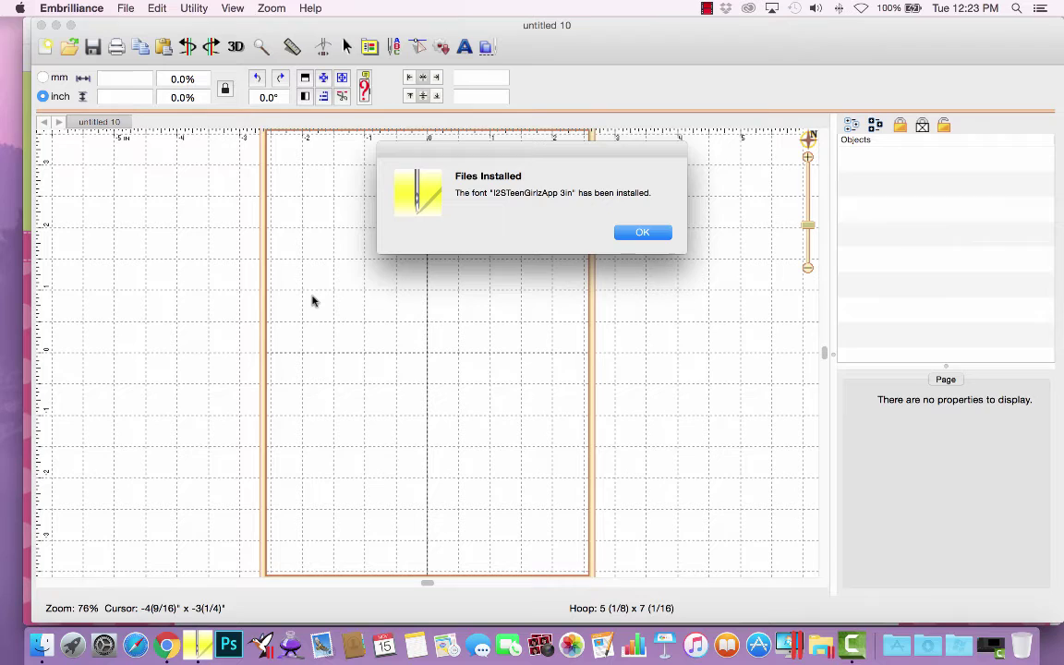
click(643, 234)
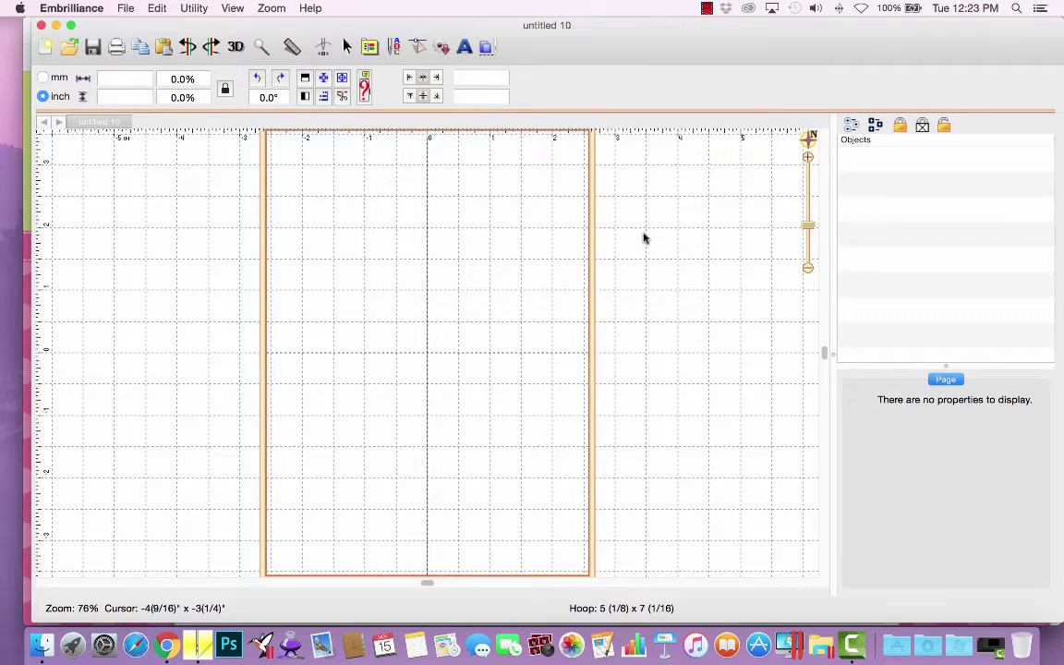
Install the 4in through 8in BX fonts by dragging them onto Embrilliance and confirming each.
click(40, 645)
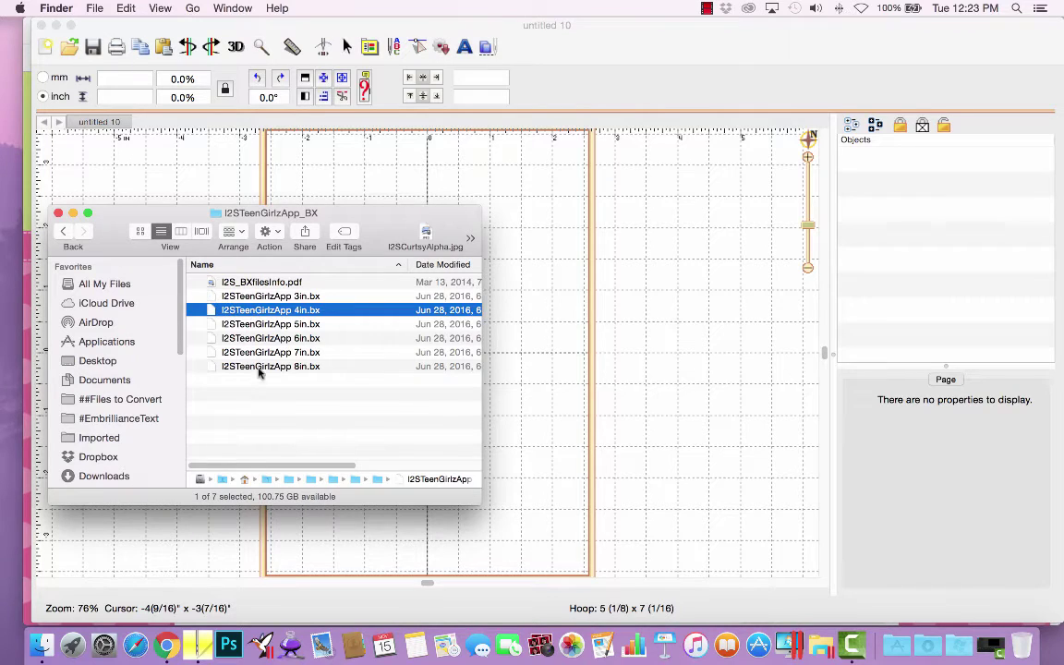
click(259, 377)
click(263, 311)
shift+click(277, 367)
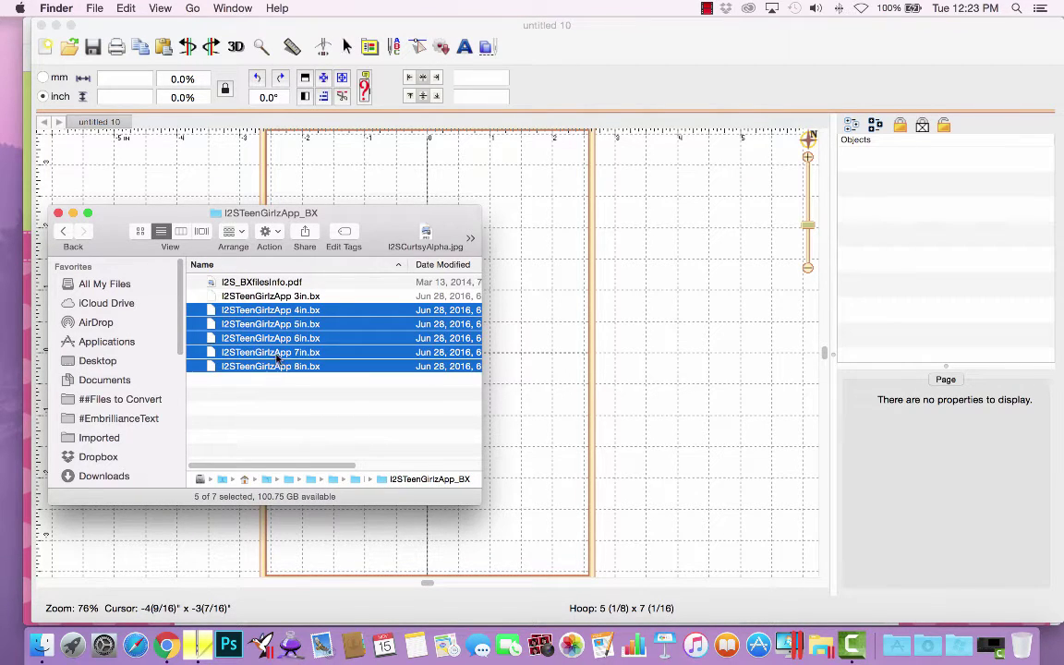
drag(277, 359, 652, 352)
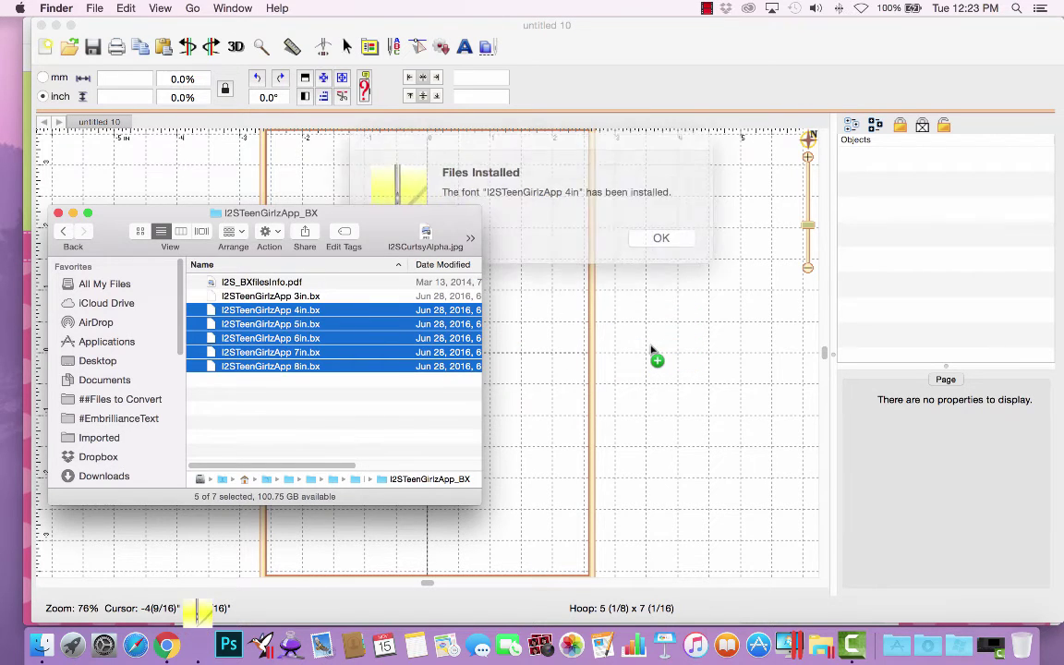
click(642, 231)
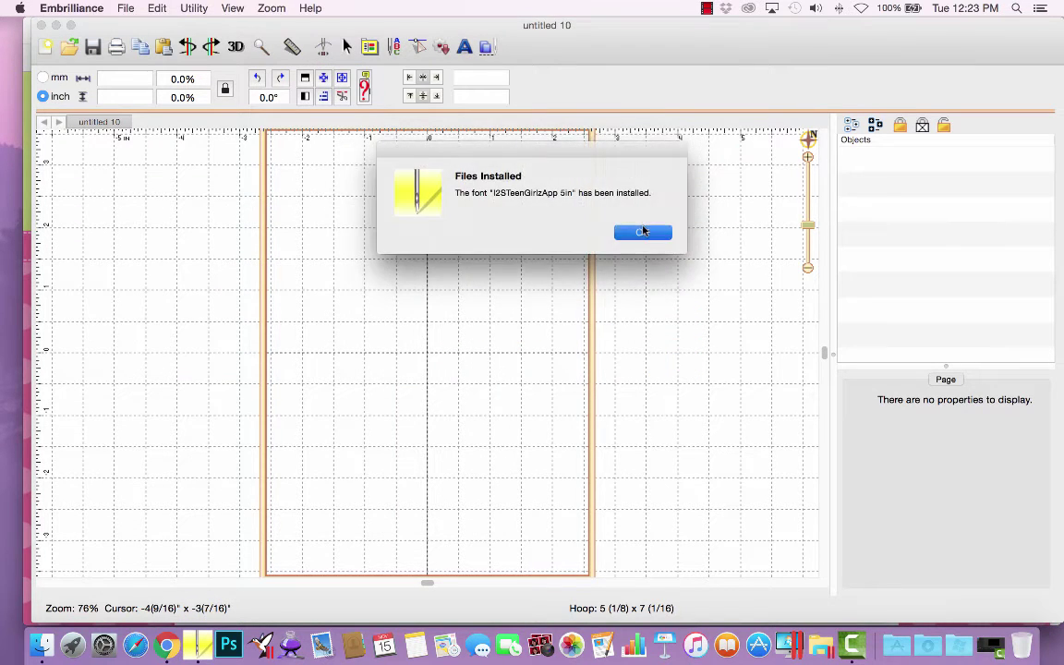
click(644, 231)
click(643, 231)
click(643, 231)
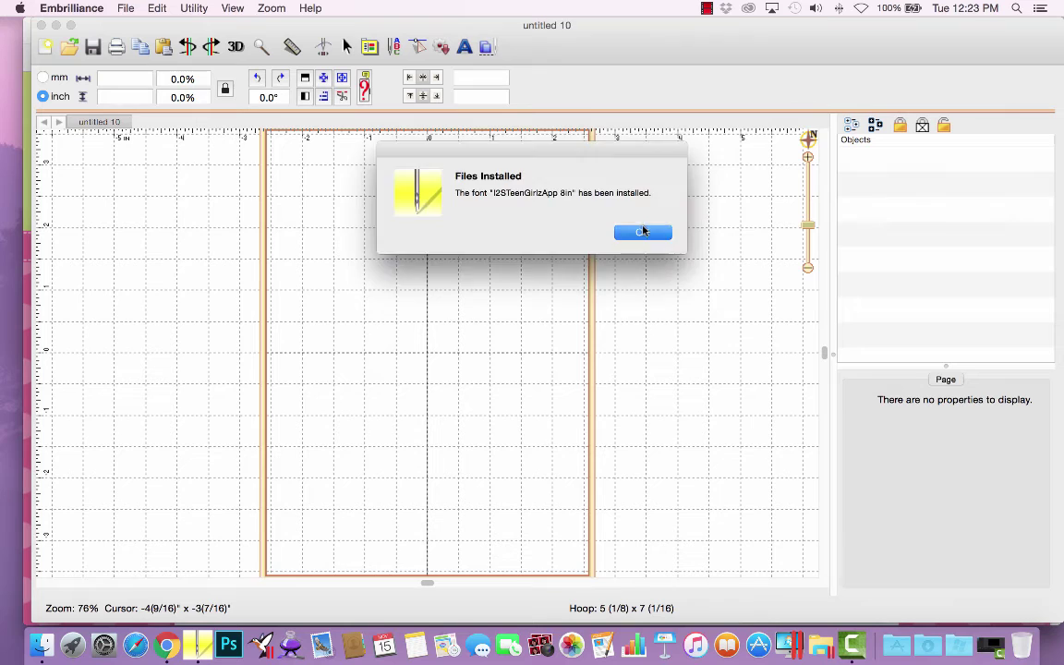
click(644, 231)
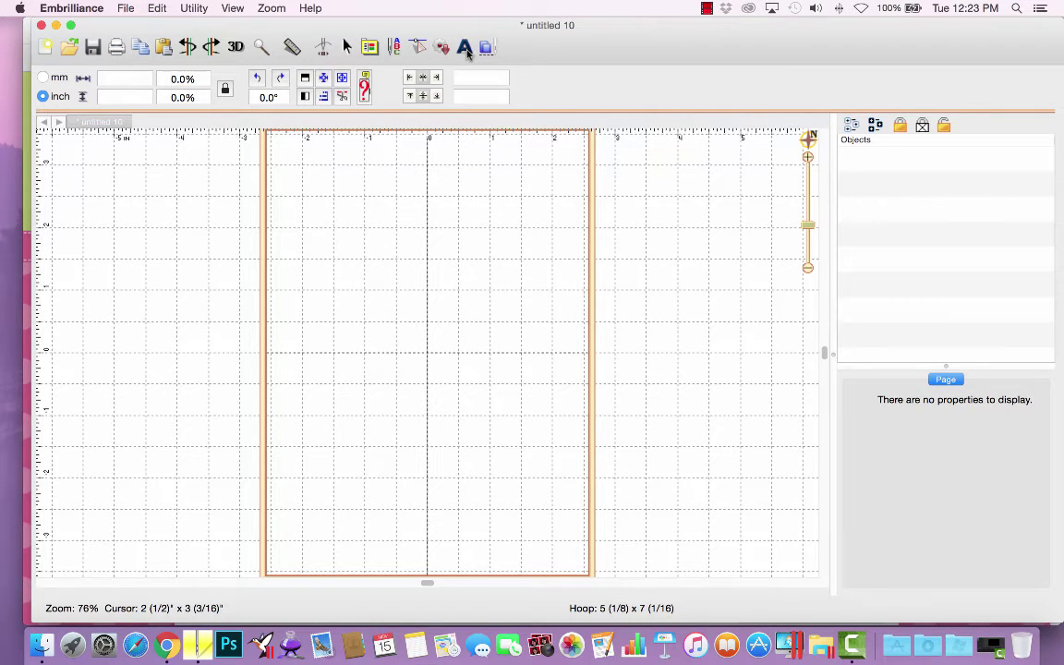
Add a lettering object using the I2STeenGirlzApp 4in font.
click(467, 49)
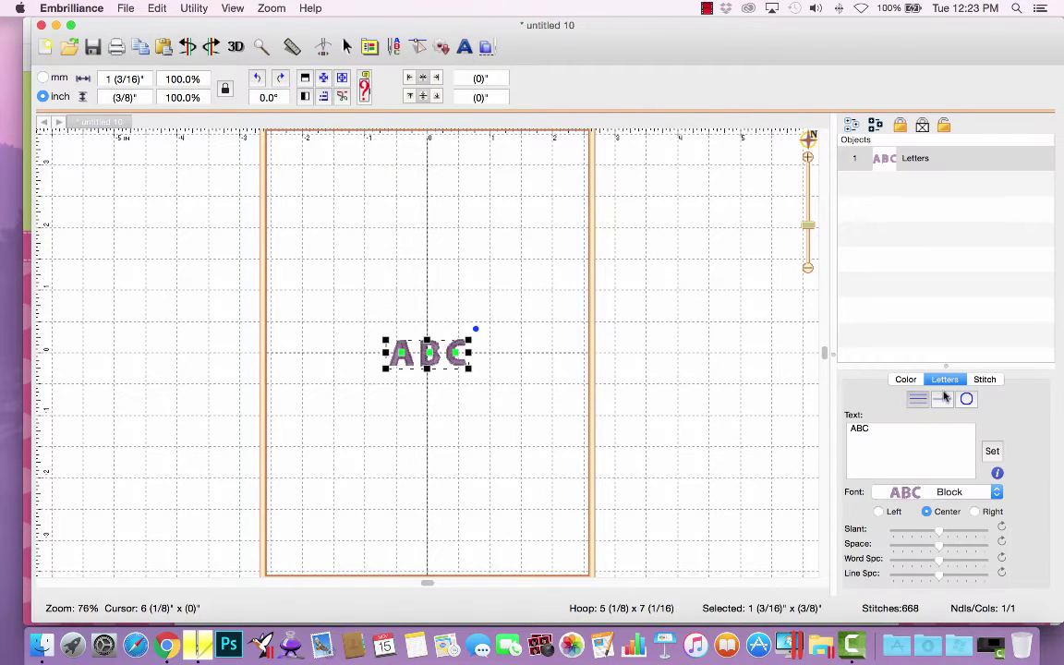
click(958, 495)
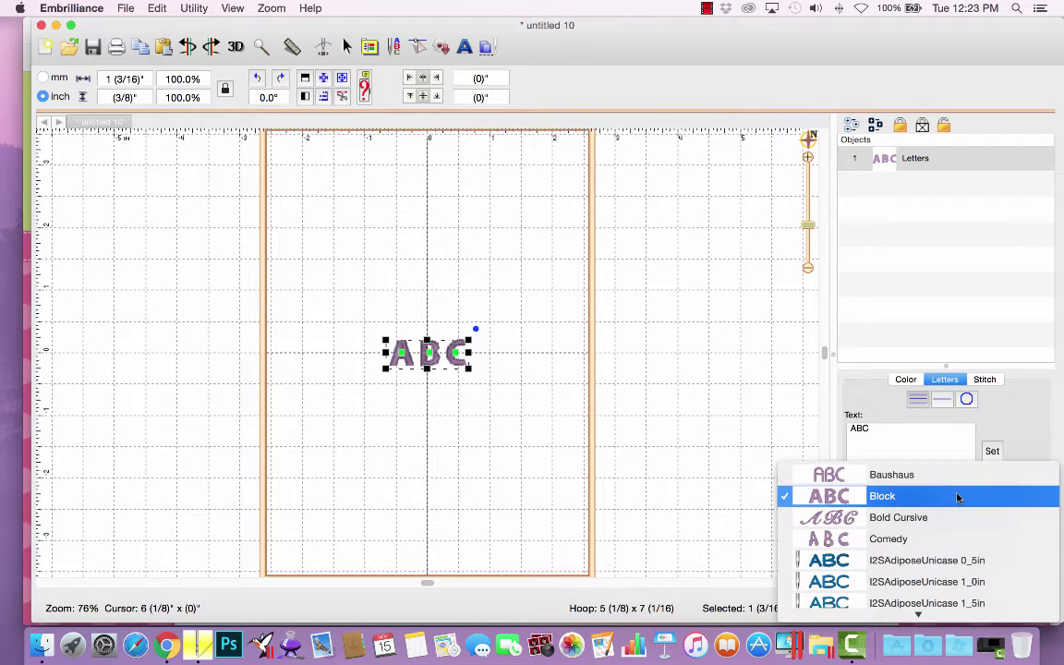
key(2)
key(s)
key(t)
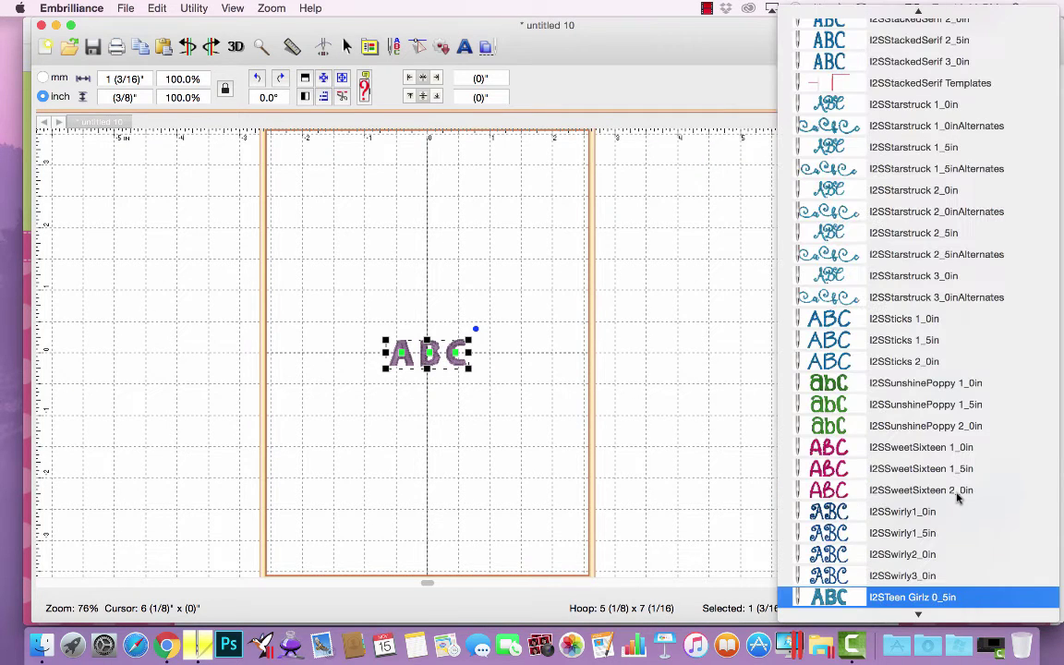
scroll(958, 499, down, 5)
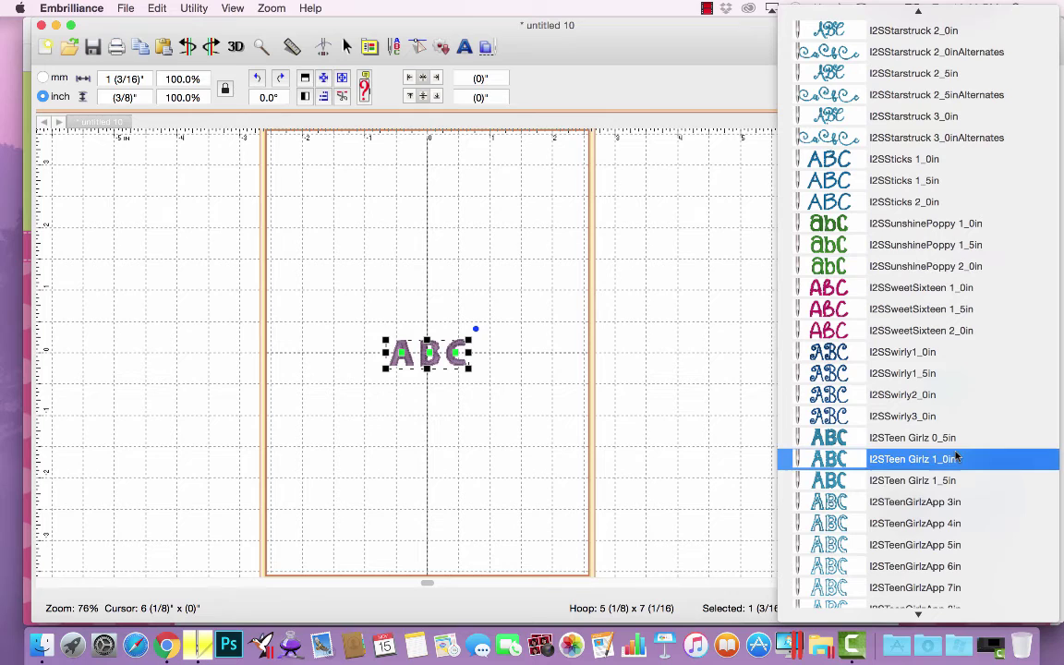
click(956, 524)
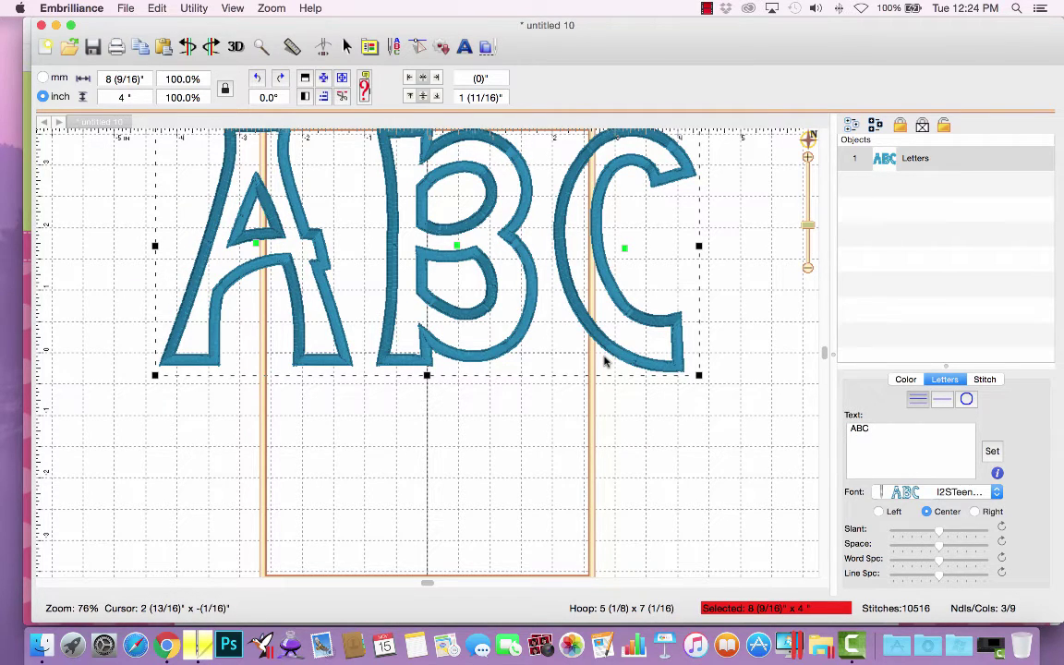
Change the text from ABC to E, centre it in the hoop, and show its colours.
double_click(896, 434)
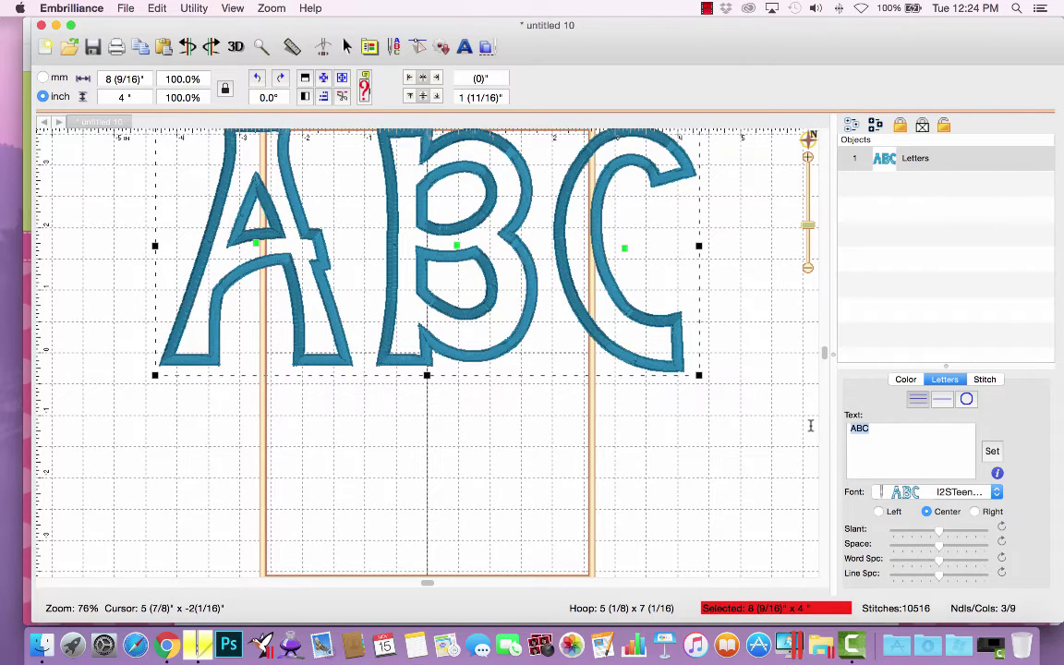
text(E)
click(992, 452)
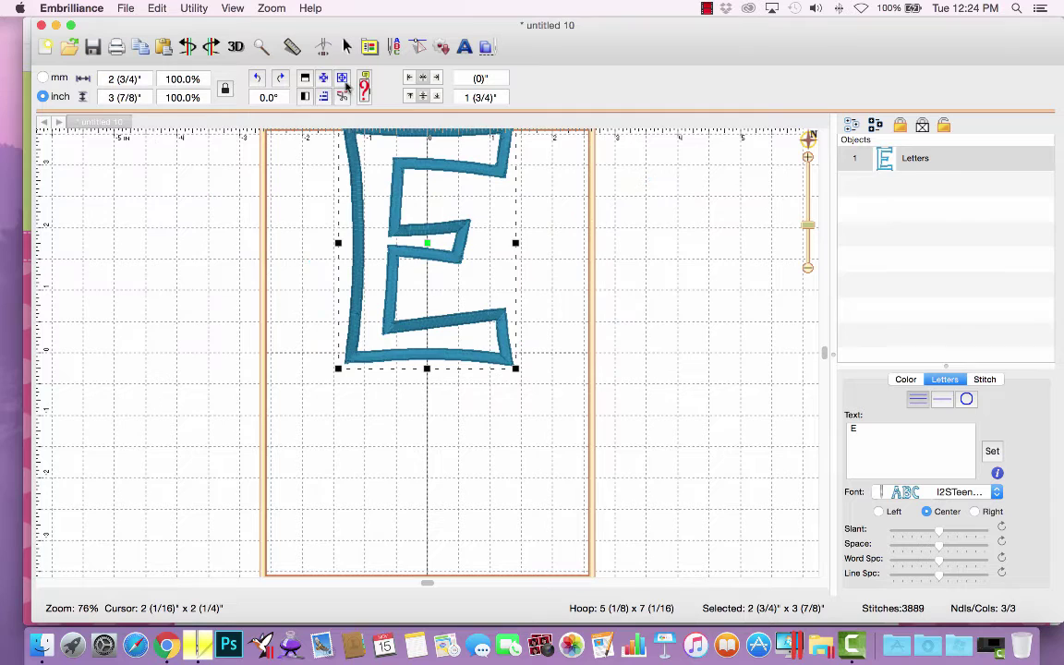
click(322, 79)
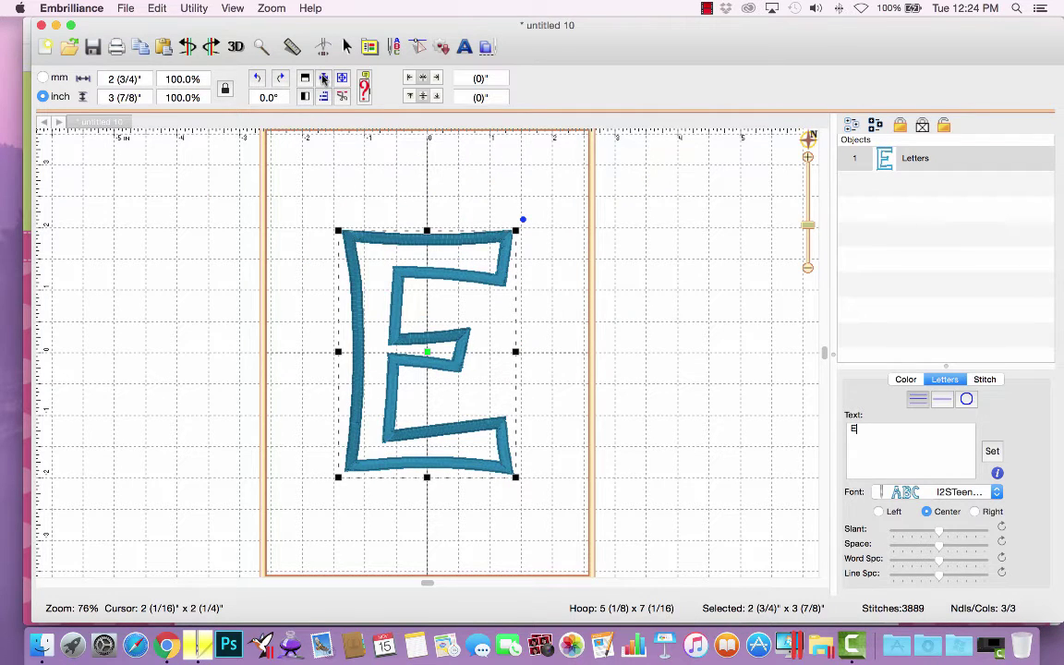
click(905, 381)
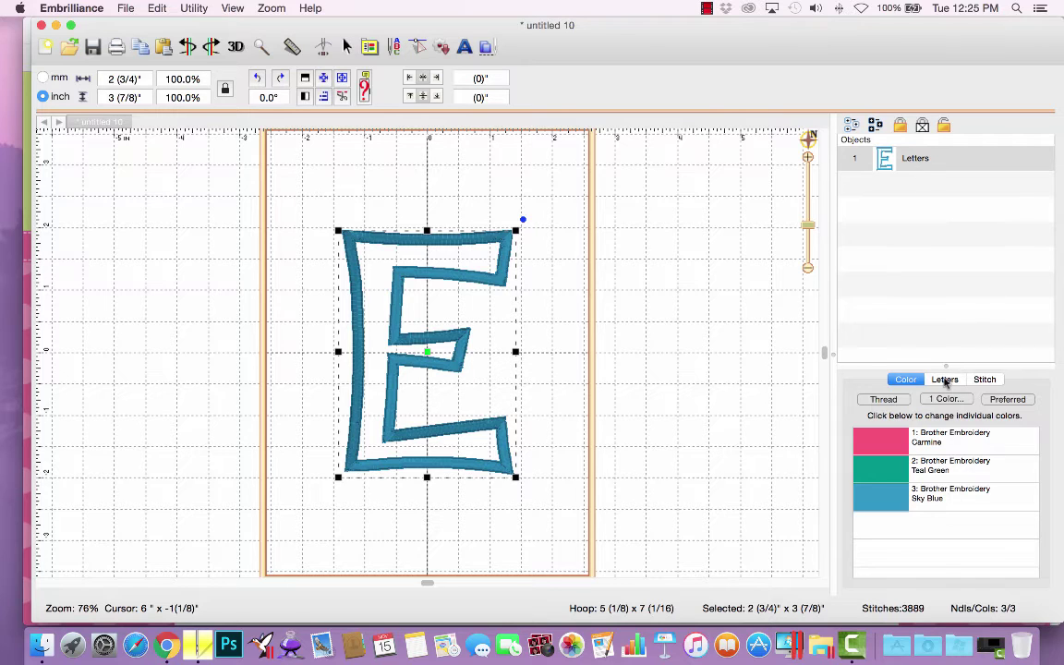
Switch the letter E to the I2STeenGirlzApp 6in font, via 5in, and re-centre it in the hoop.
click(944, 379)
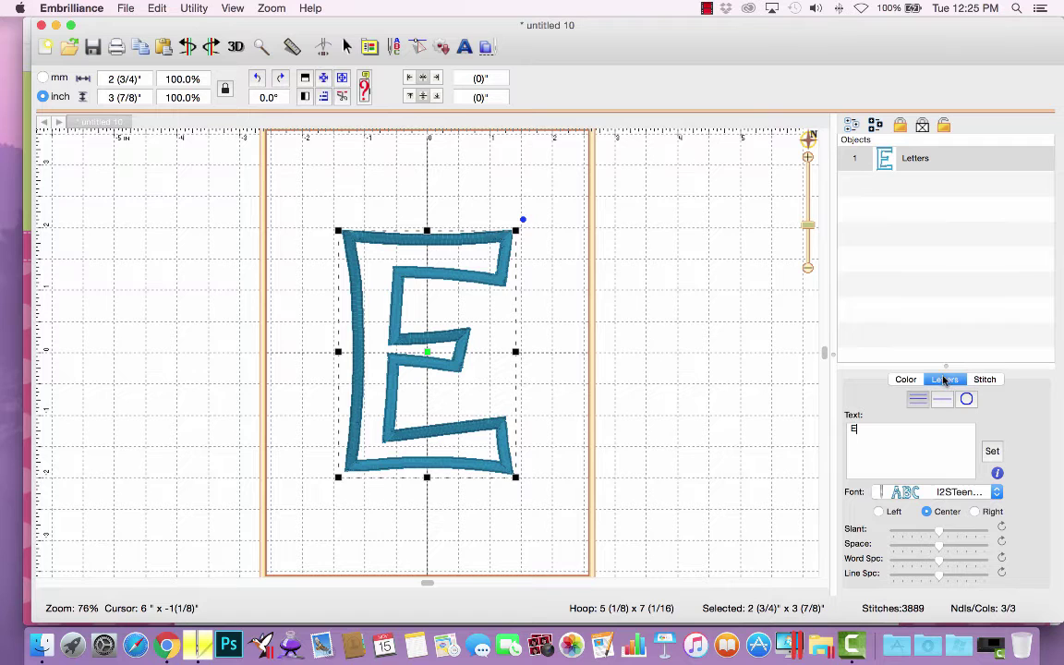
click(963, 492)
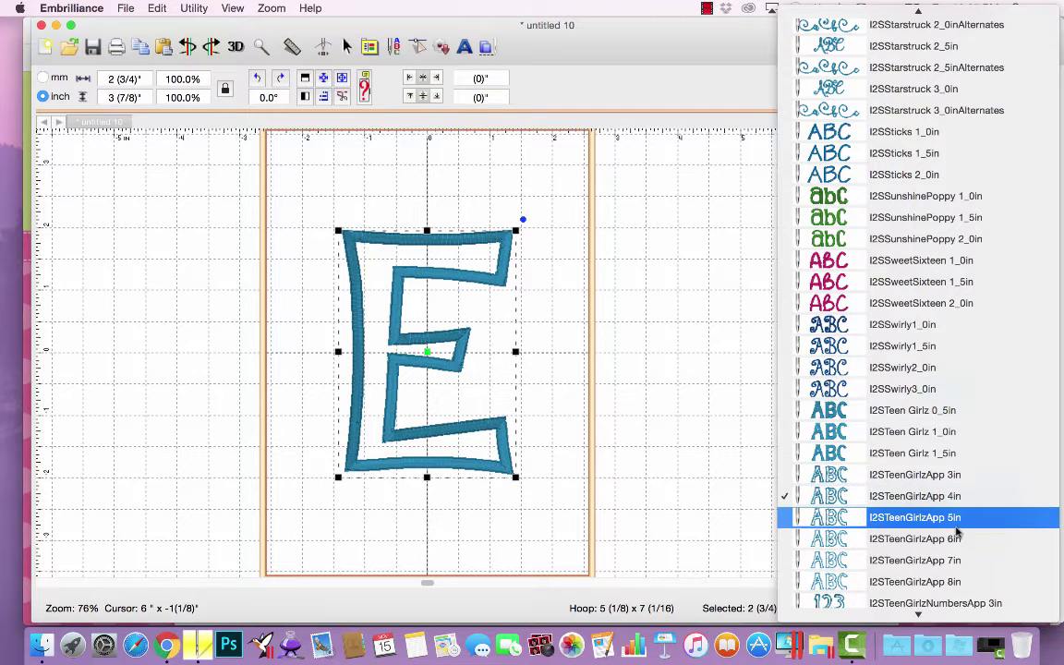
click(956, 531)
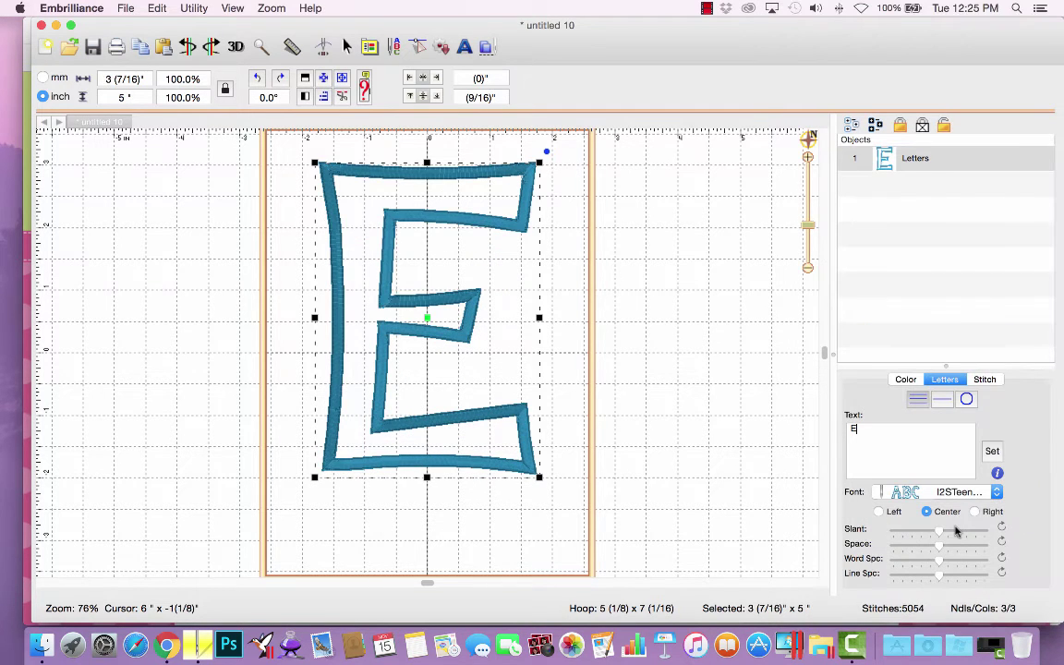
click(961, 492)
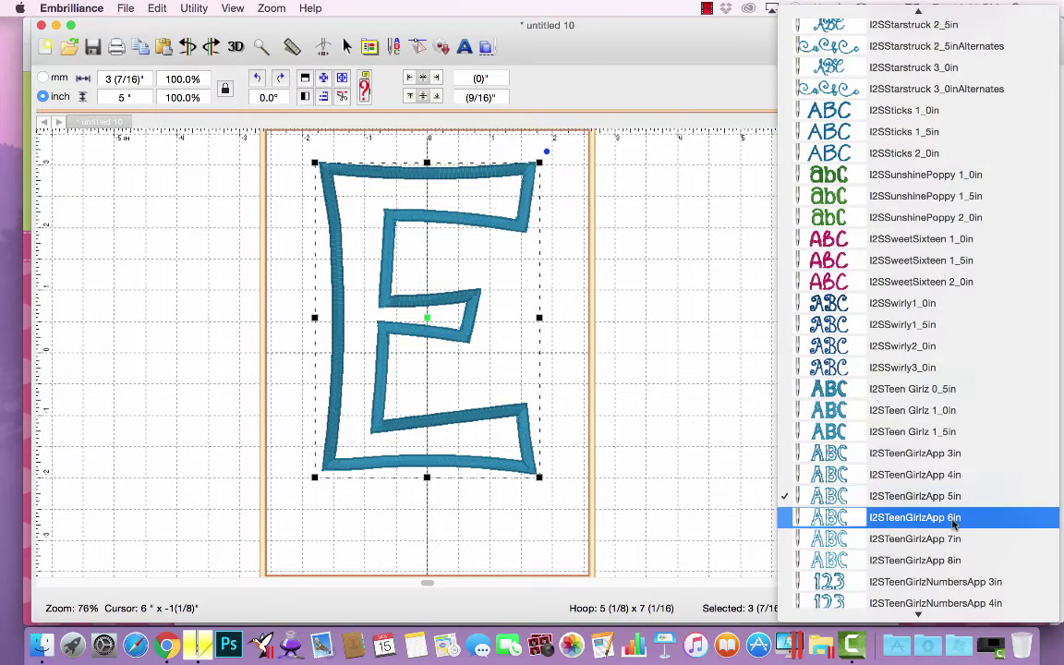
click(954, 520)
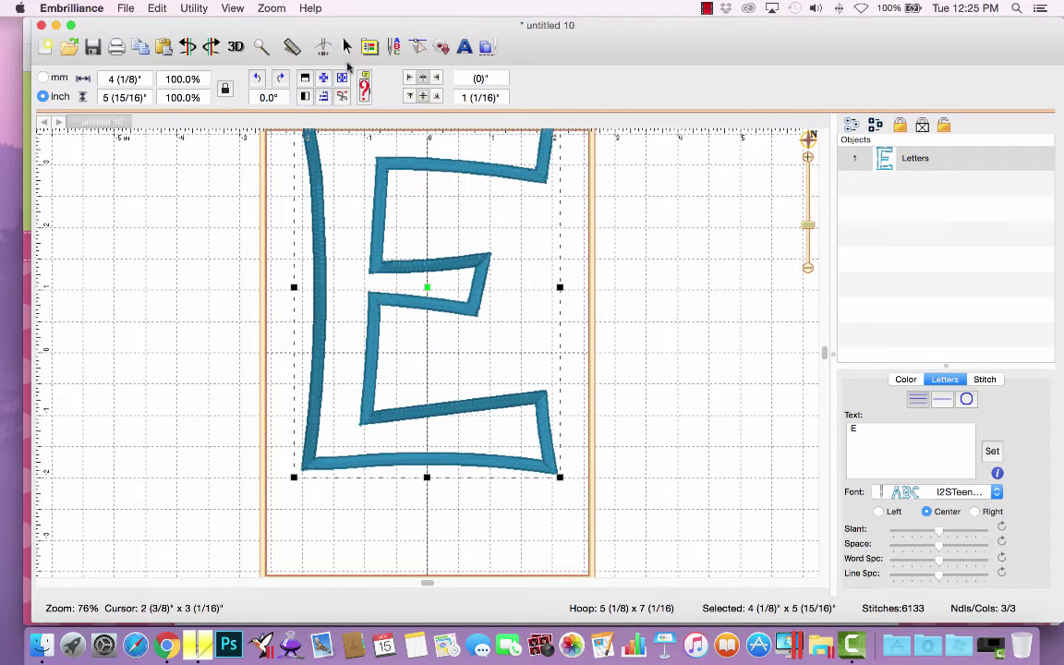
click(323, 79)
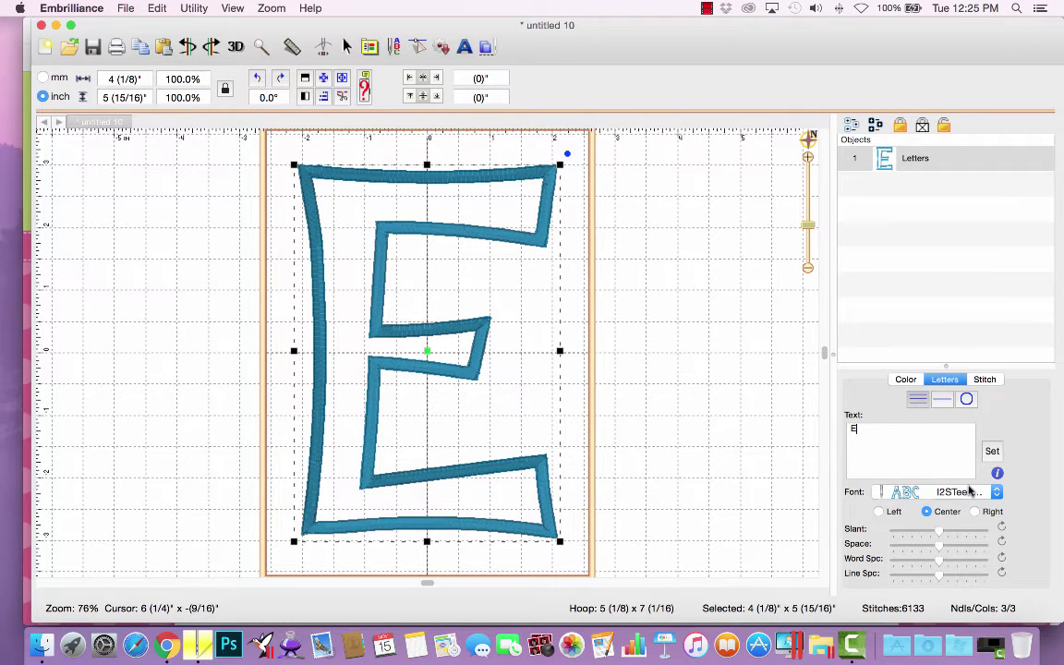
Change the lettering text from E to M.
double_click(889, 431)
text(M)
click(992, 452)
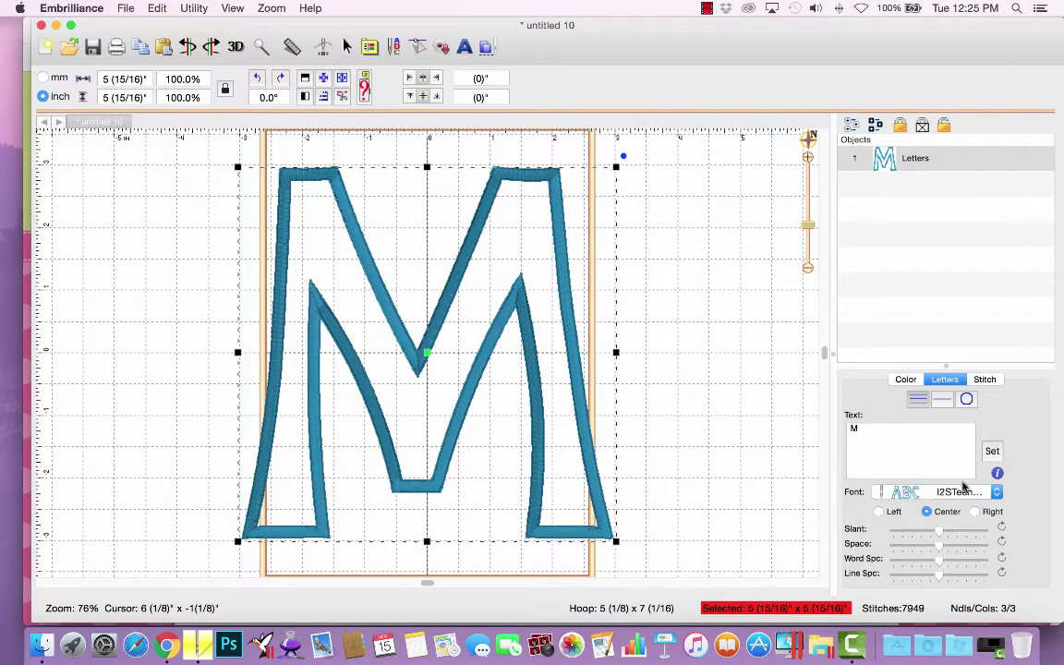
Switch the M to a smaller outlined I2STeen appliqué font and re-centre it in the hoop.
click(963, 486)
click(956, 477)
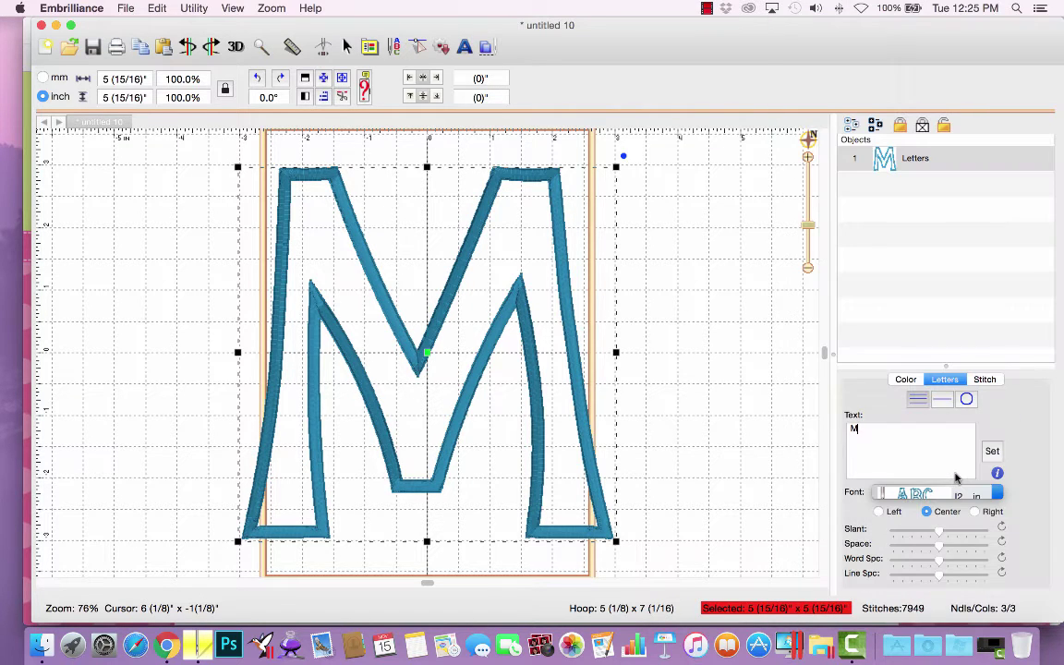
click(325, 79)
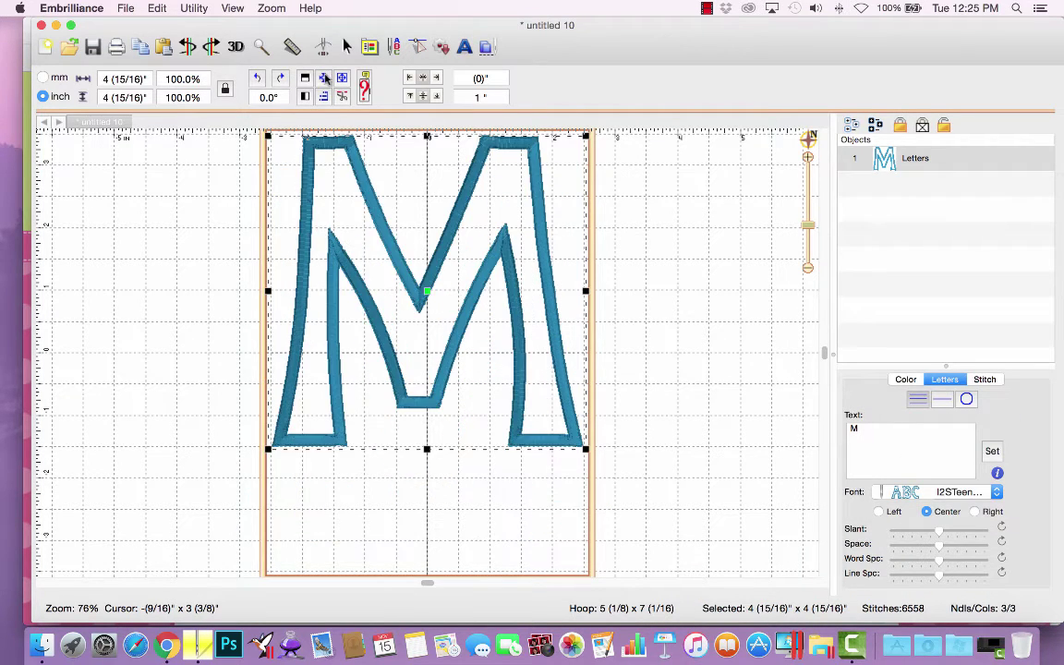
click(325, 79)
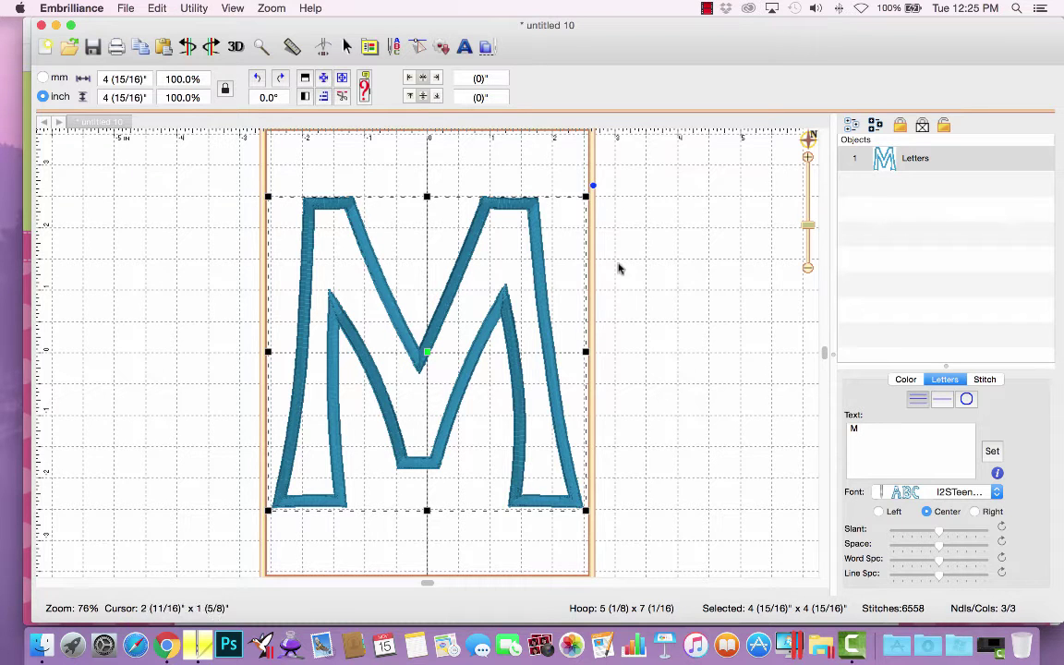
Apply the I2SBoxFontApp 4in box font to the M, found by typing i2sbo.
click(955, 494)
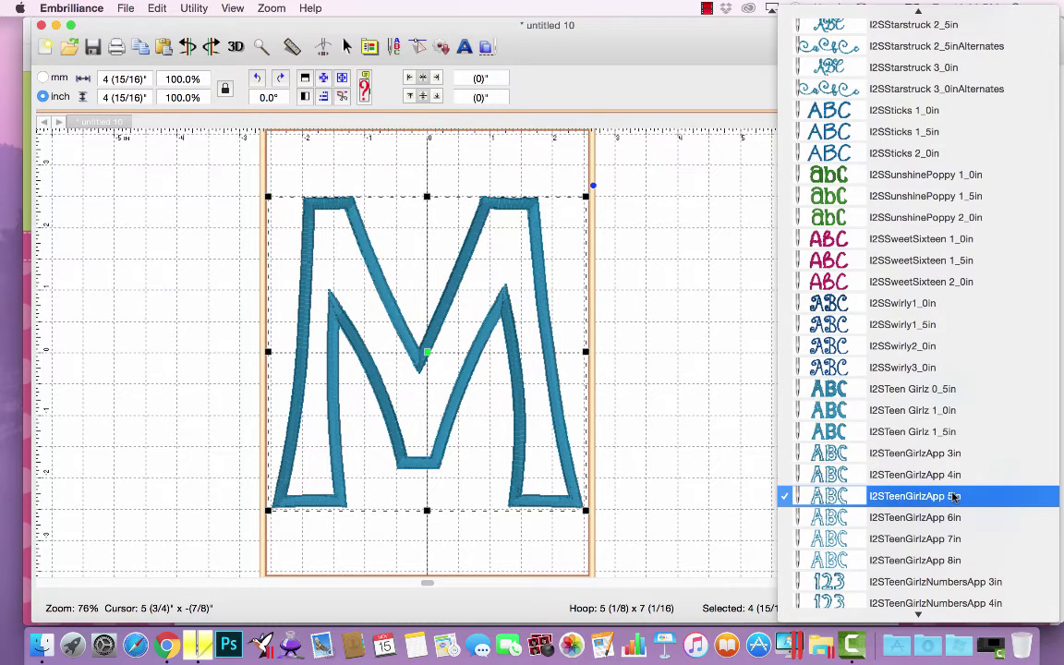
text(i2sbo)
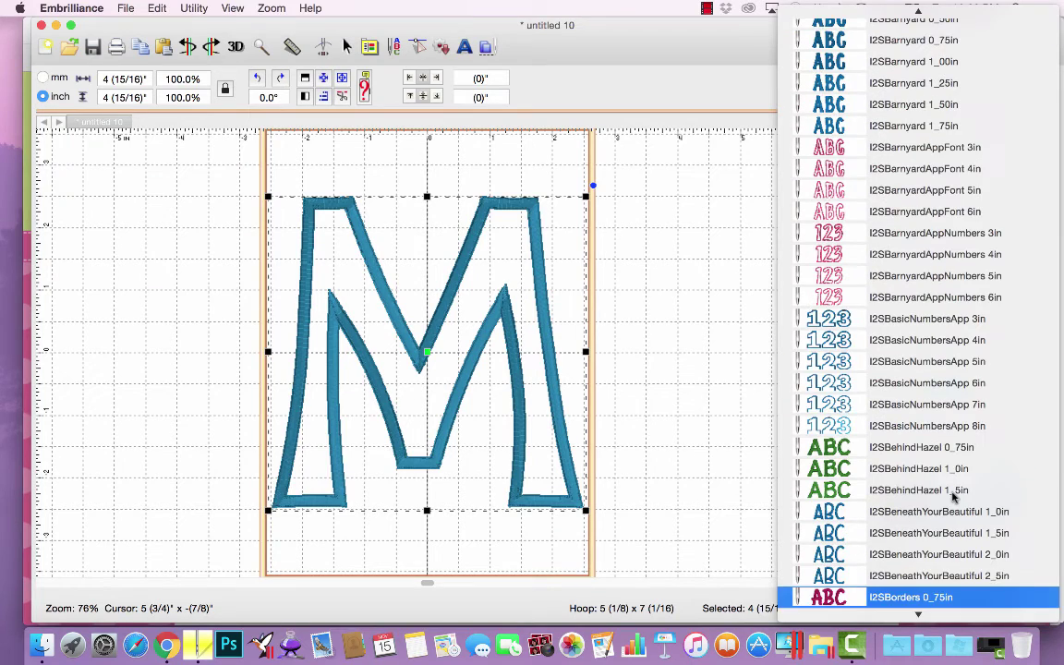
scroll(954, 497, down, 3)
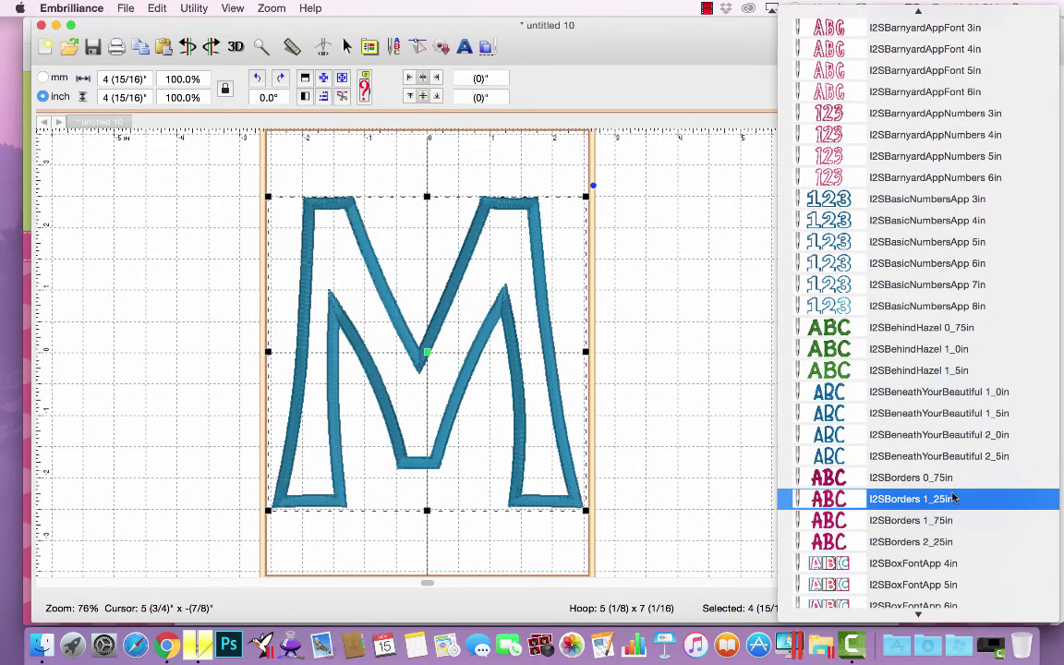
scroll(954, 497, down, 3)
click(948, 475)
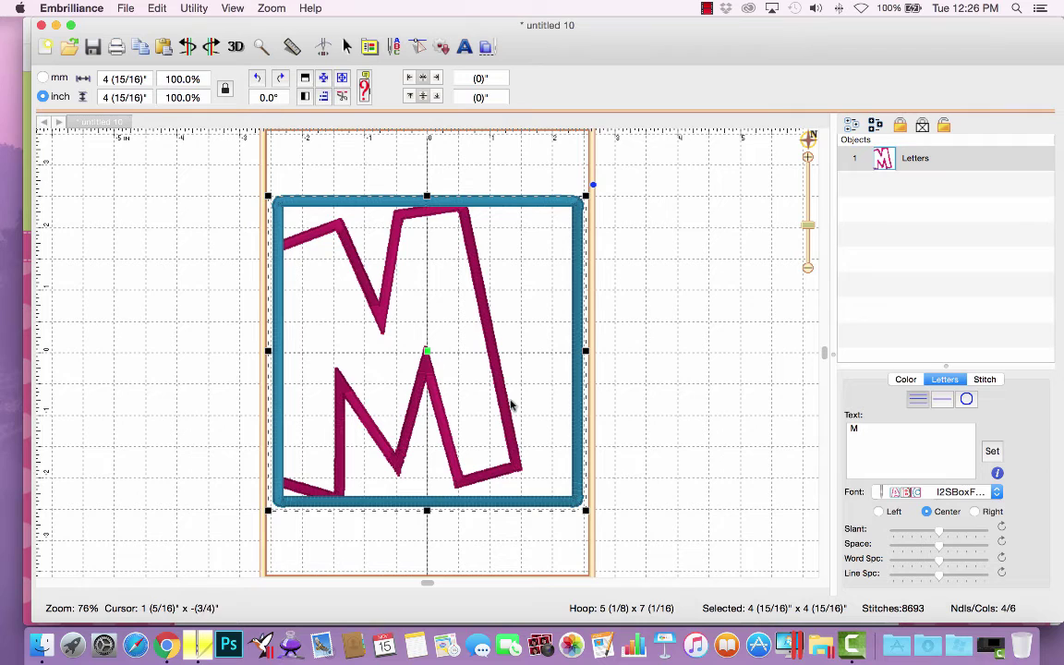
Show the Color tab and enlarge it to list all six threads, Deep Rose to Sky Blue.
click(904, 379)
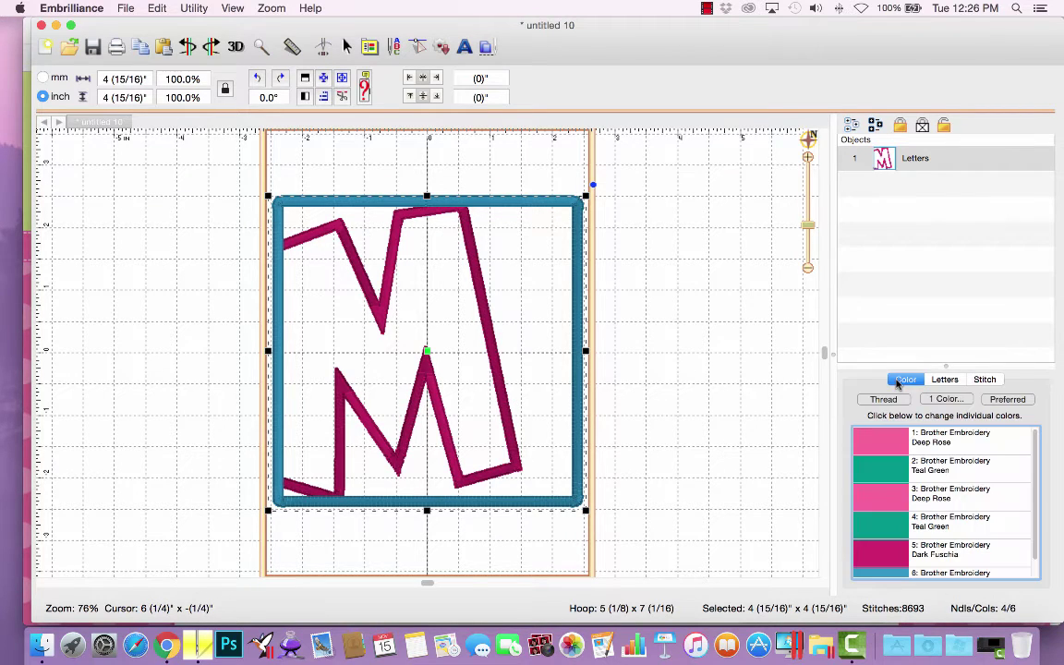
drag(944, 366, 938, 342)
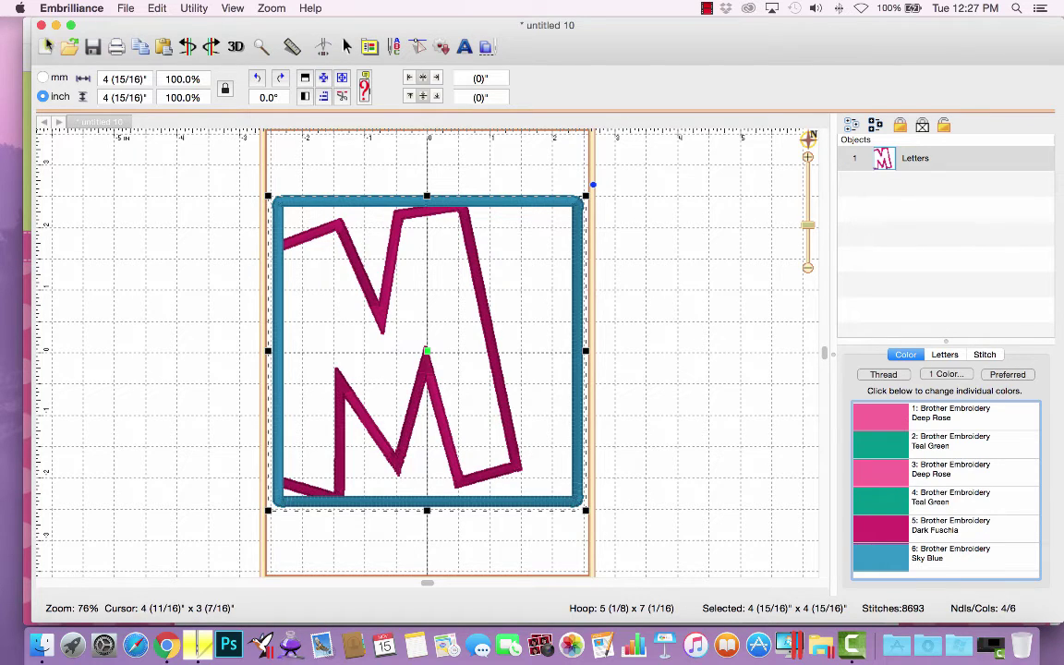
Open I2SBoxFontApplique_5in_M.pes from the I2SBoxFontAppPES/I2SBoxFontApp_5inPES folder.
click(69, 47)
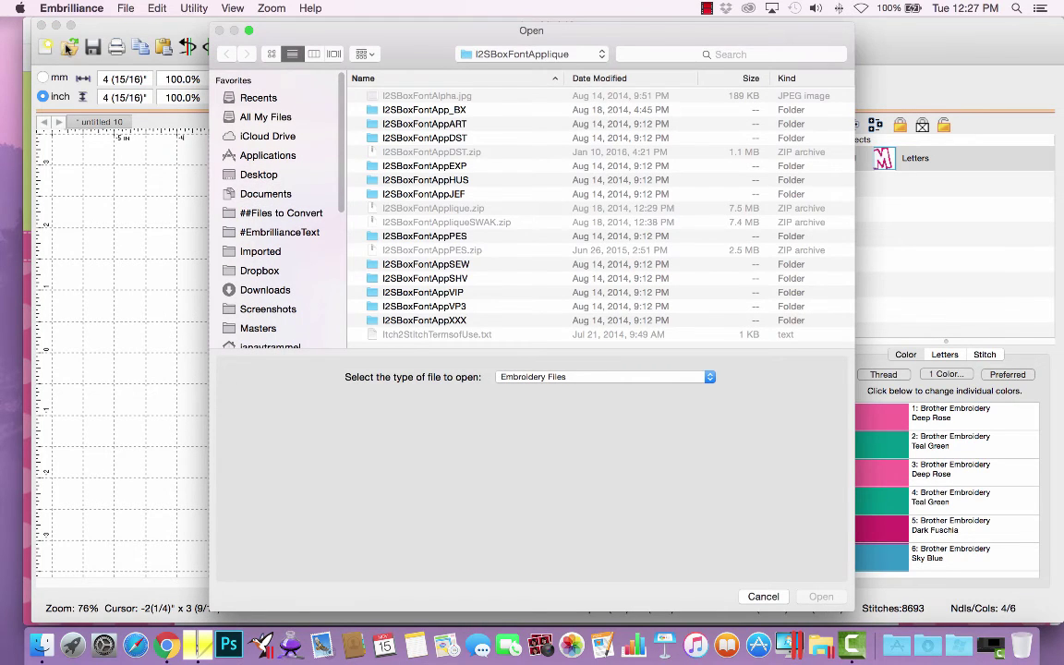
double_click(444, 237)
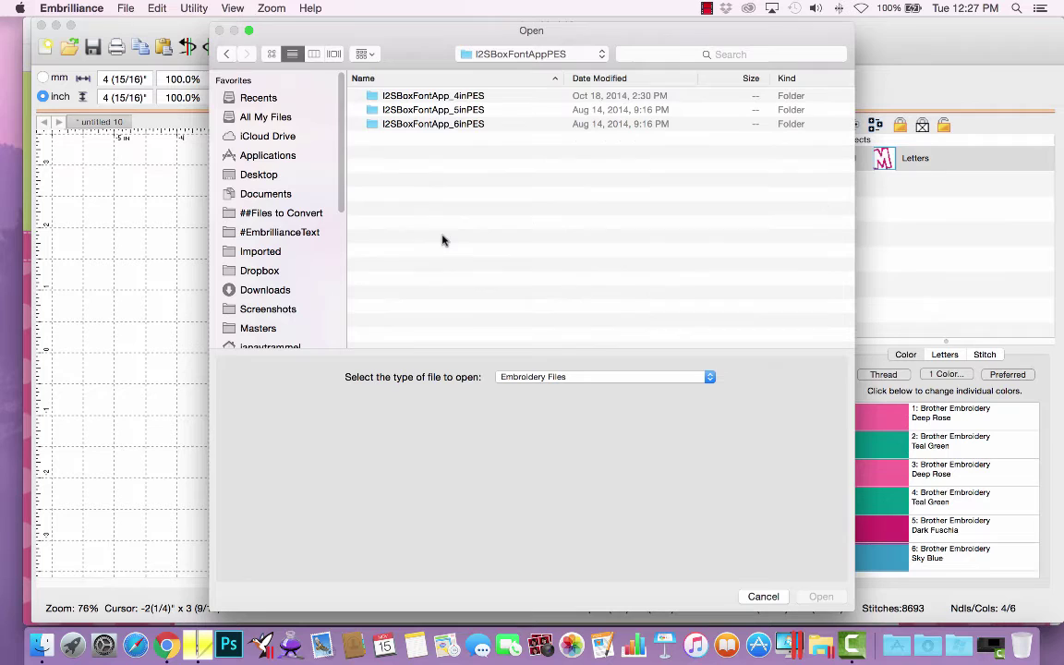
click(442, 111)
double_click(443, 111)
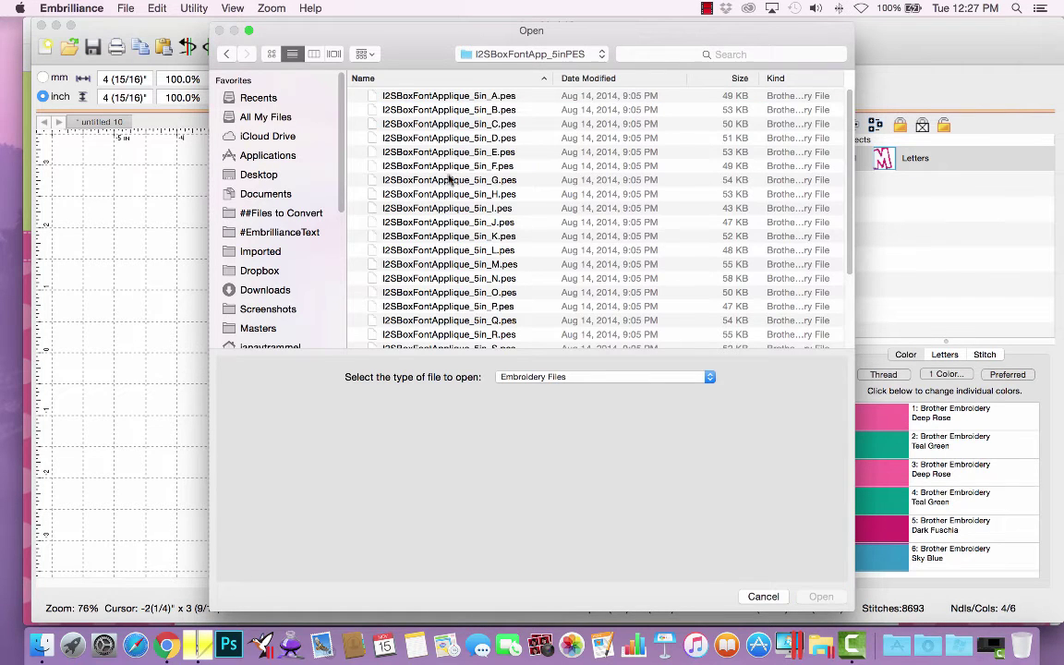
click(428, 265)
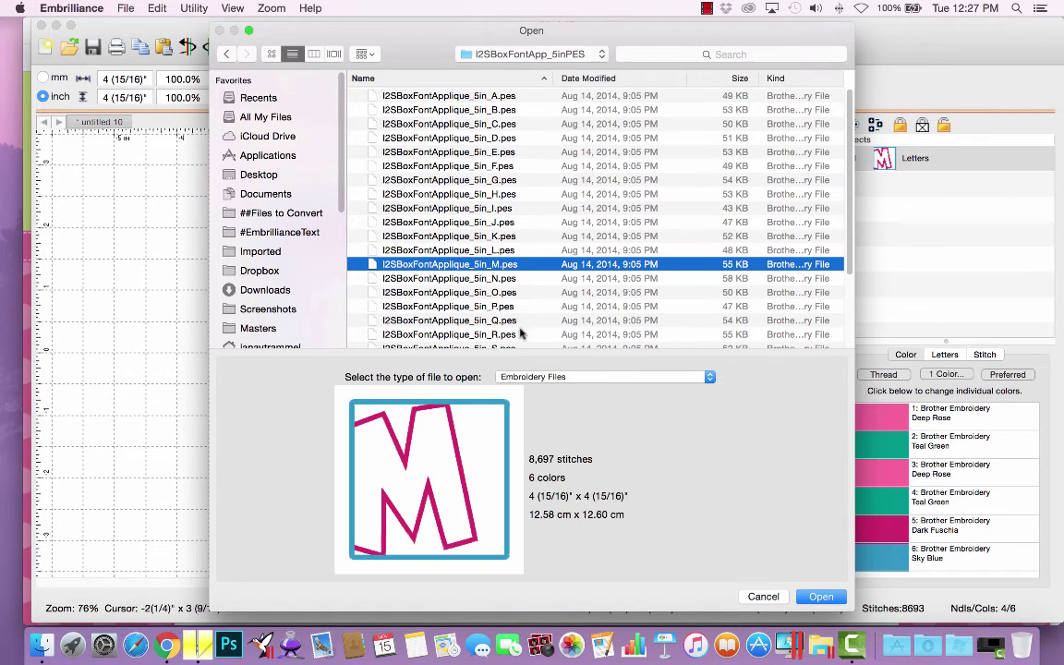
click(821, 597)
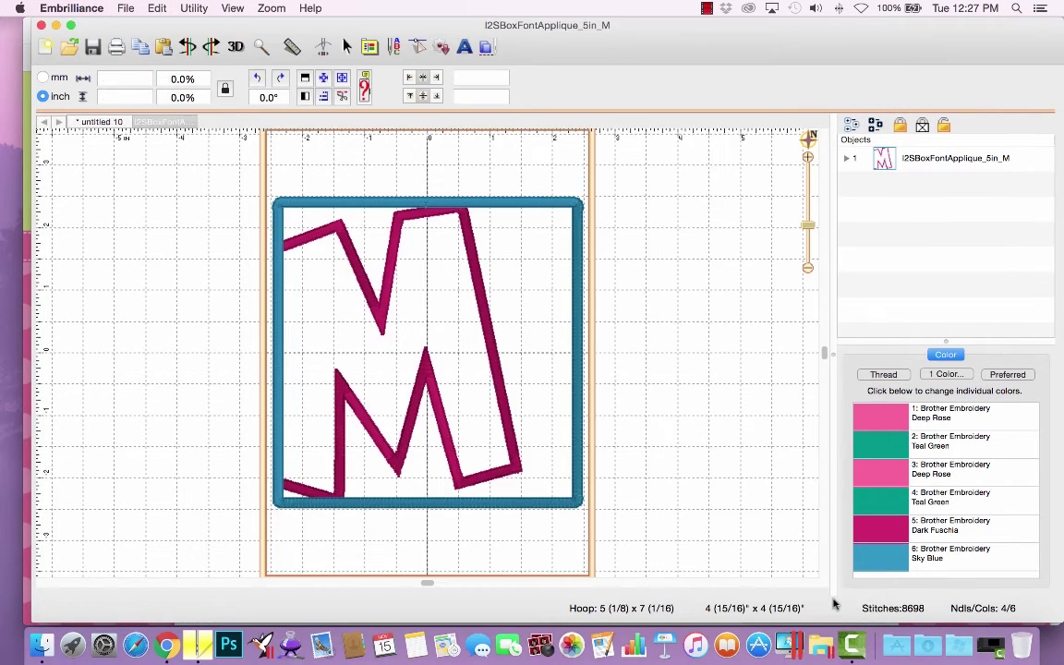
Expand the M design's stitch steps and select the first Deep Rose step.
click(848, 160)
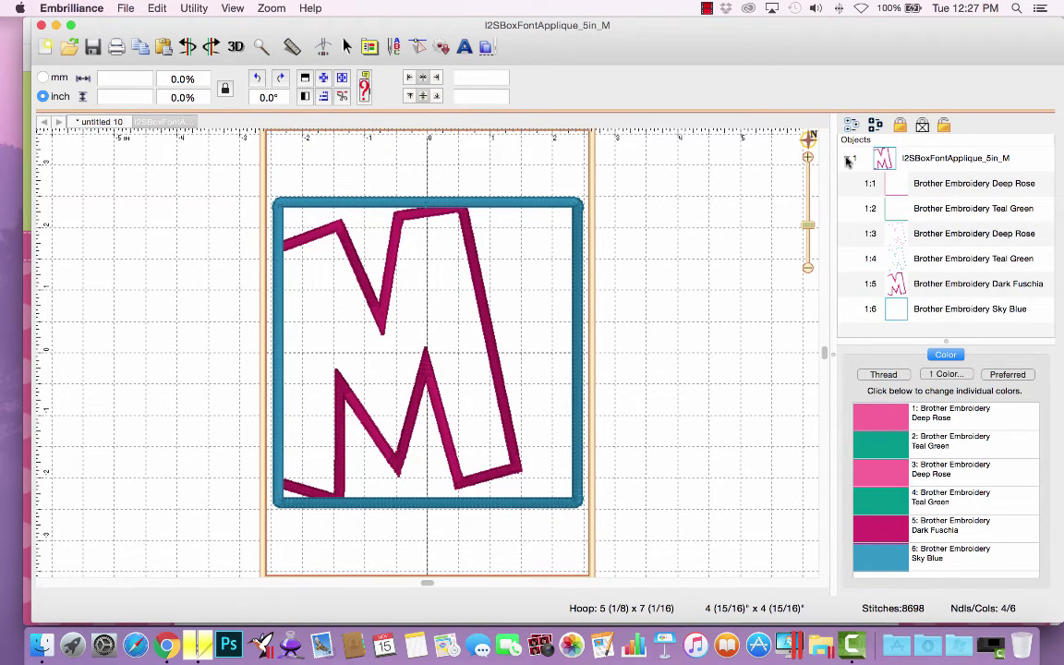
click(942, 184)
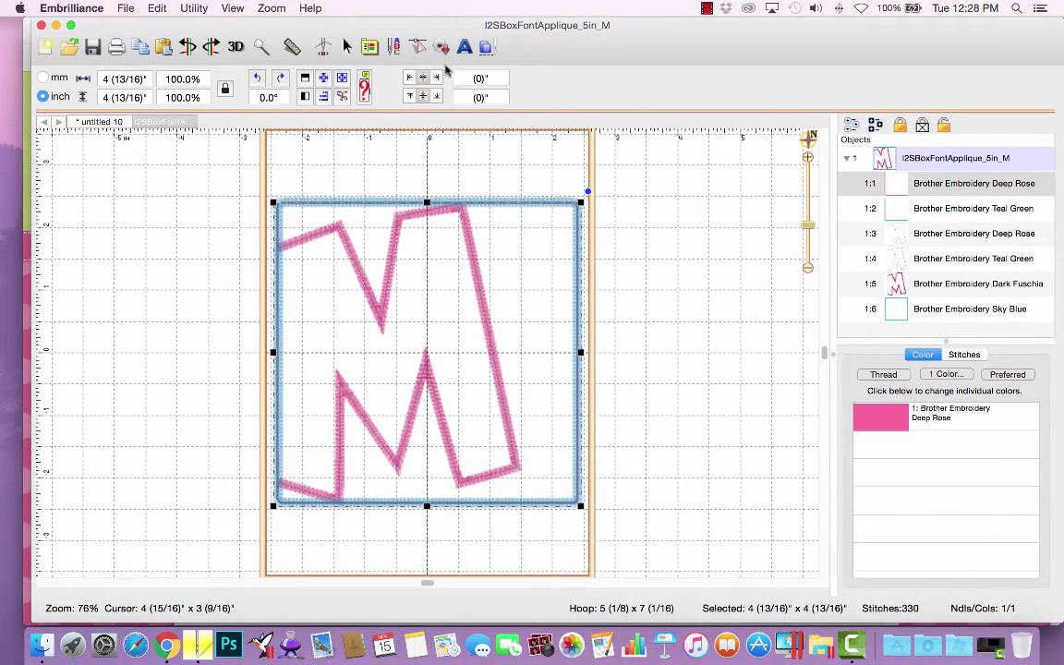
click(232, 8)
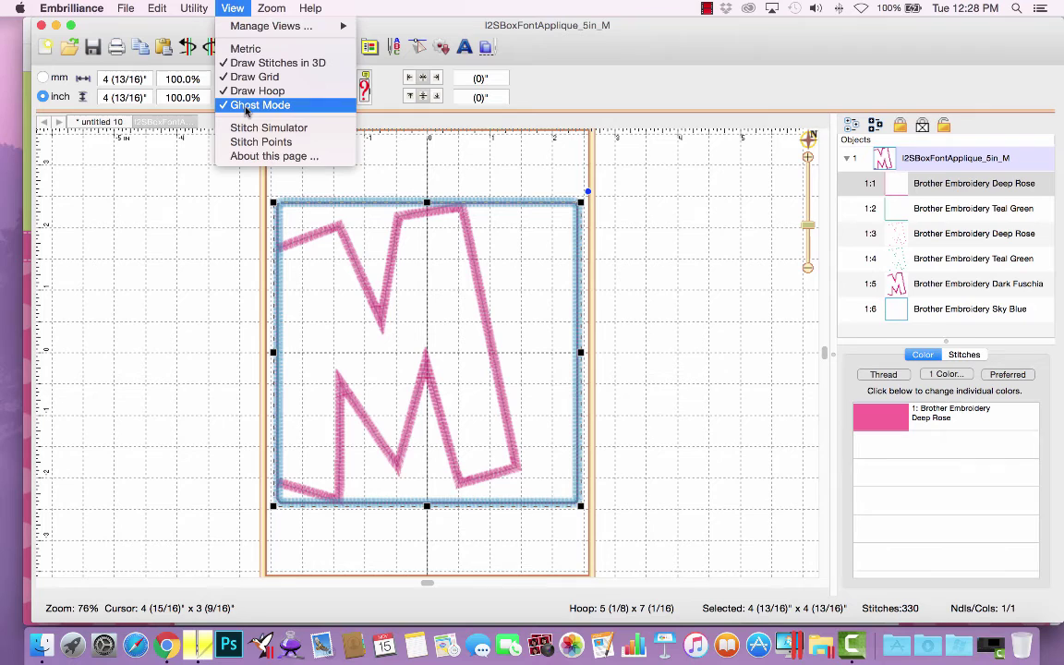
click(830, 175)
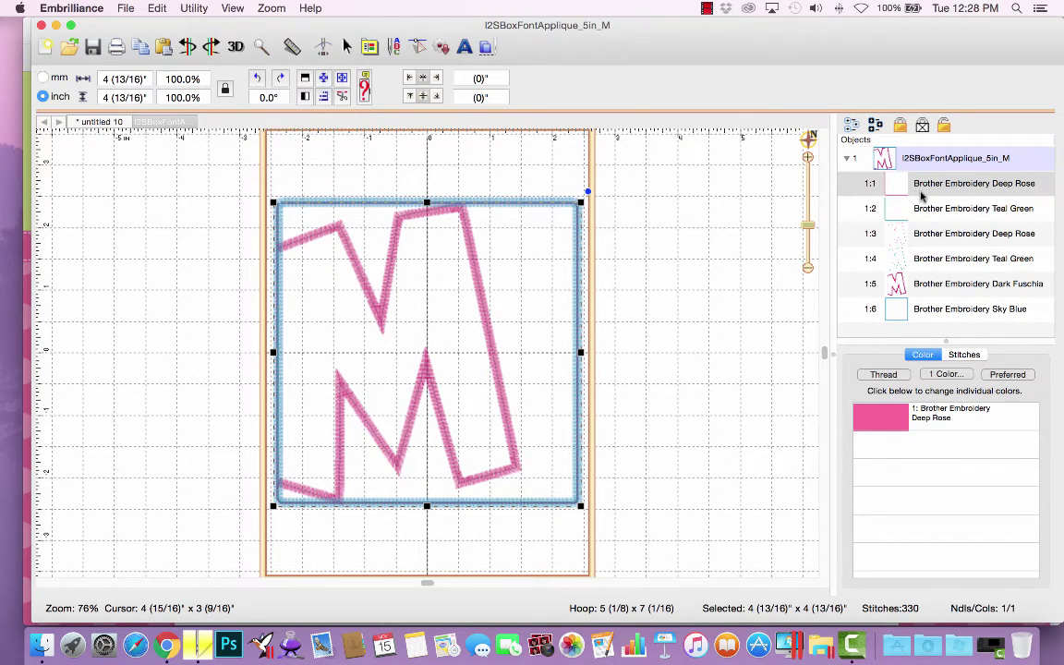
click(929, 184)
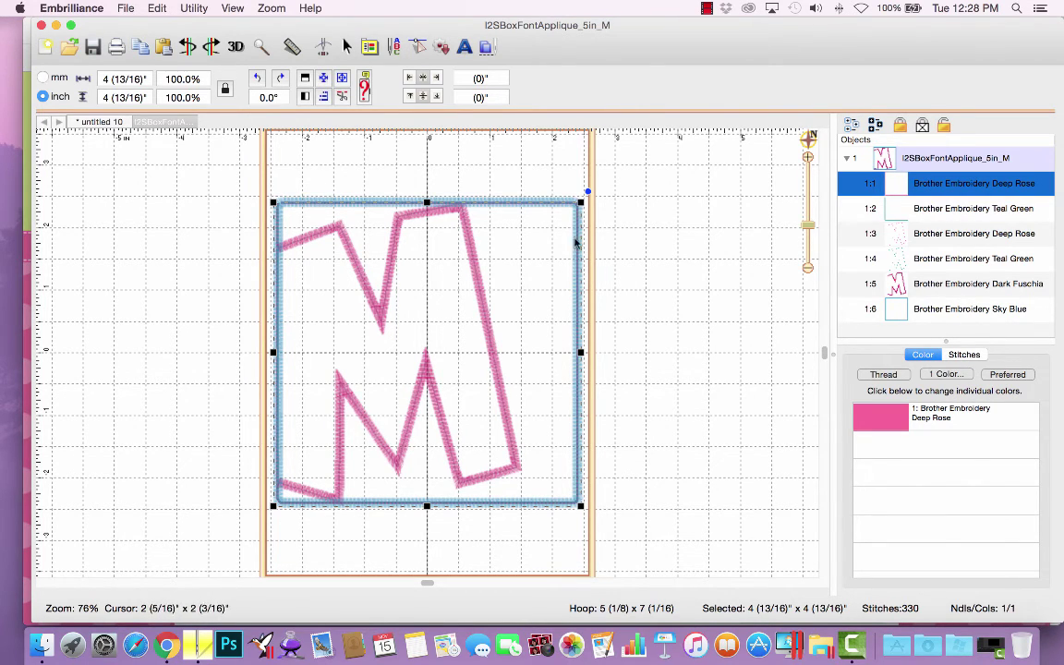
Step through Teal Green, Deep Rose, Teal Green, Dark Fuchsia and Sky Blue, then collapse and re-expand the list.
click(914, 210)
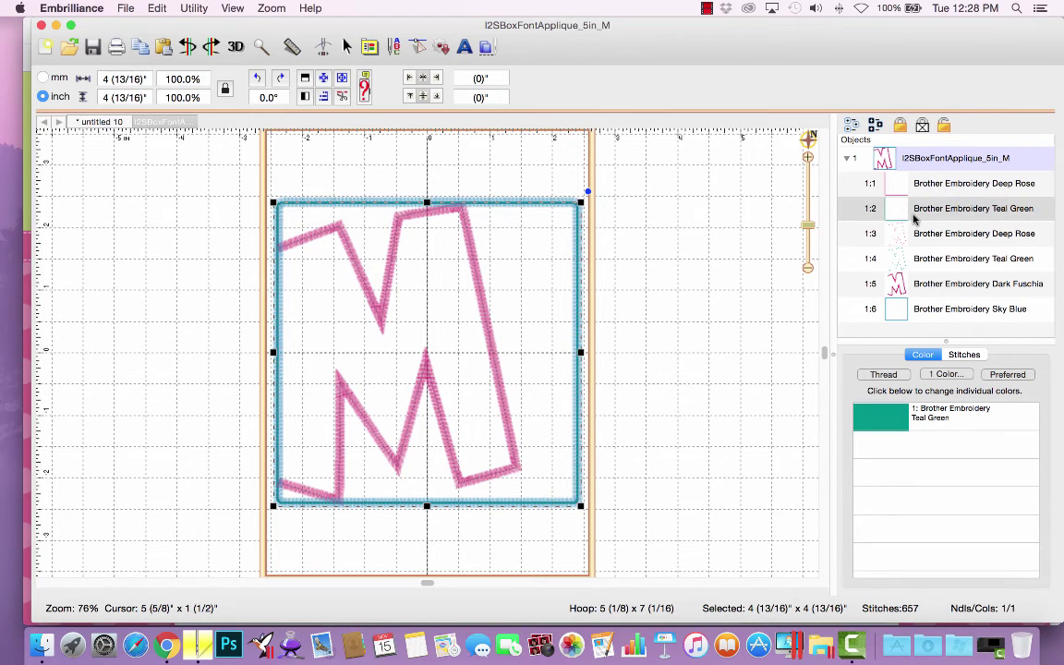
click(914, 233)
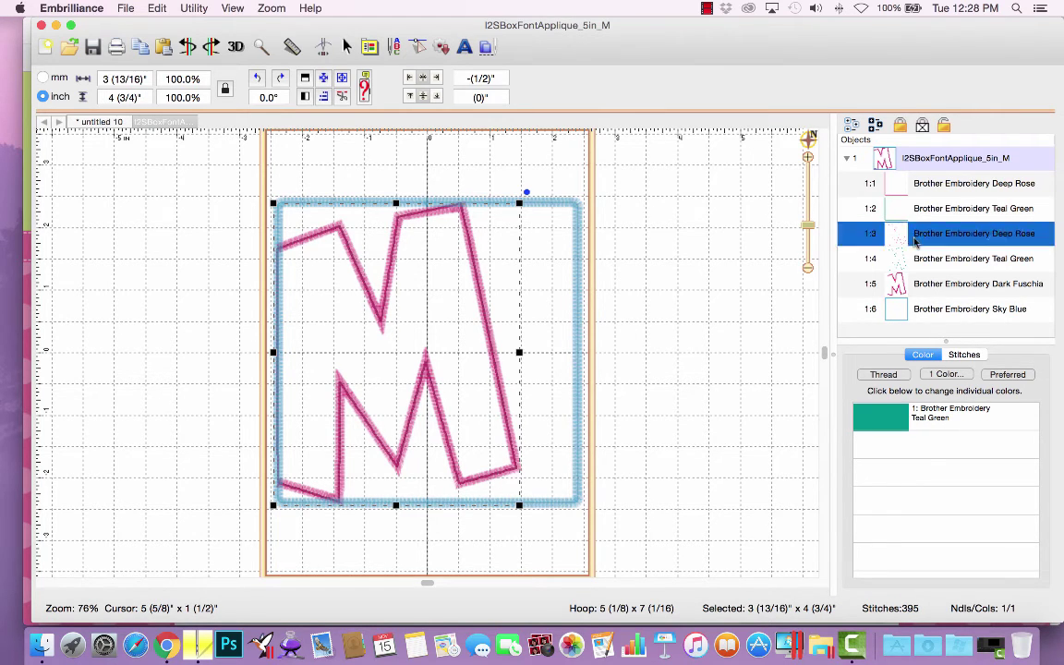
click(911, 260)
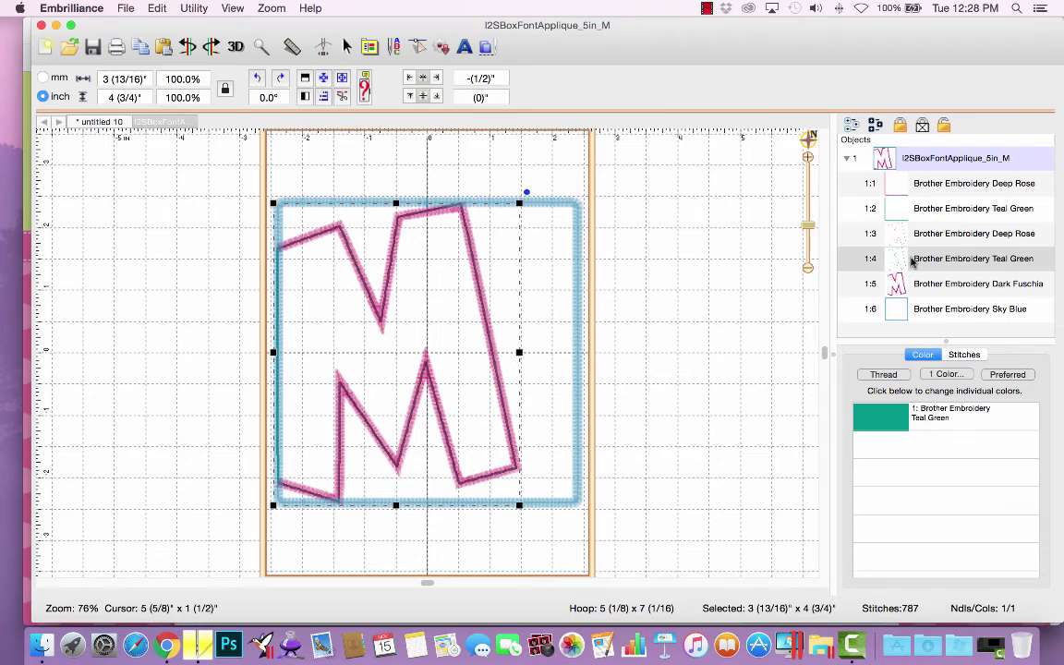
click(914, 285)
click(921, 310)
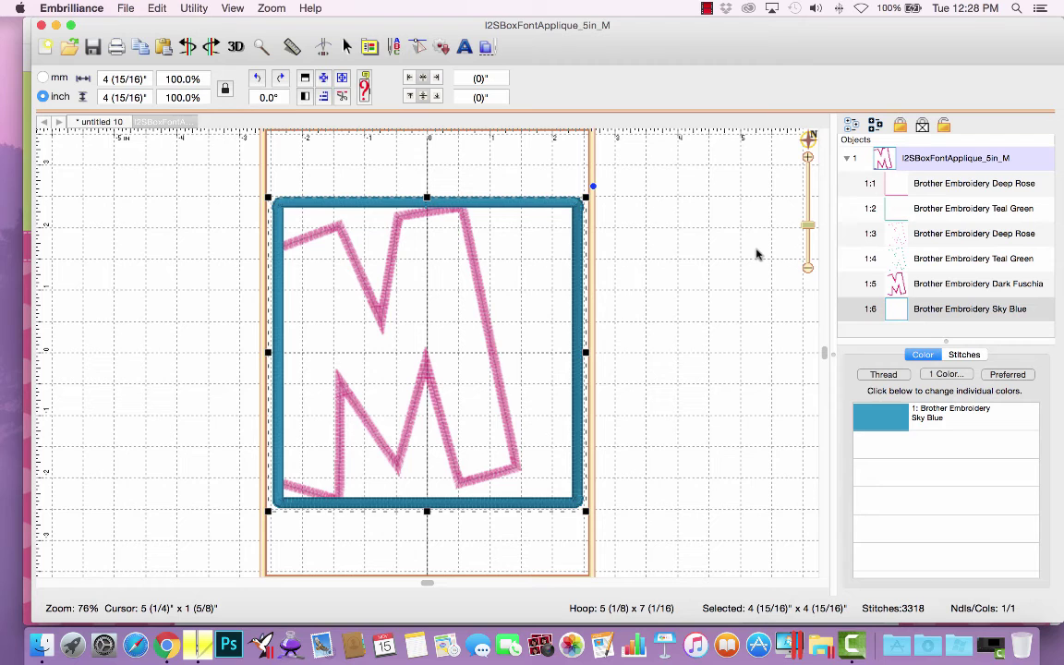
click(847, 159)
click(847, 159)
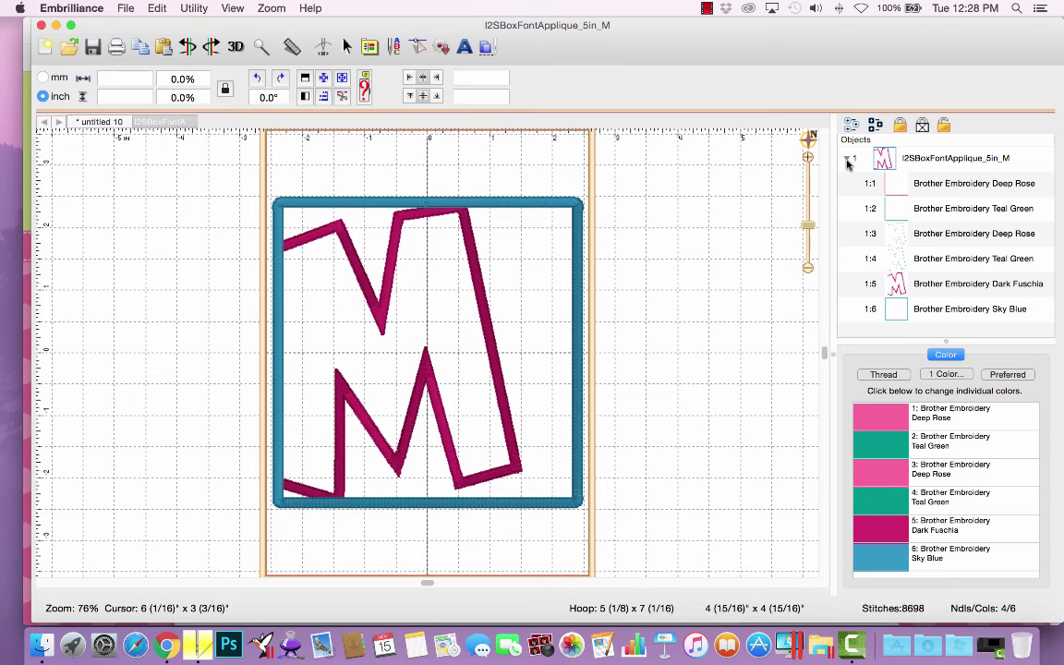
click(107, 122)
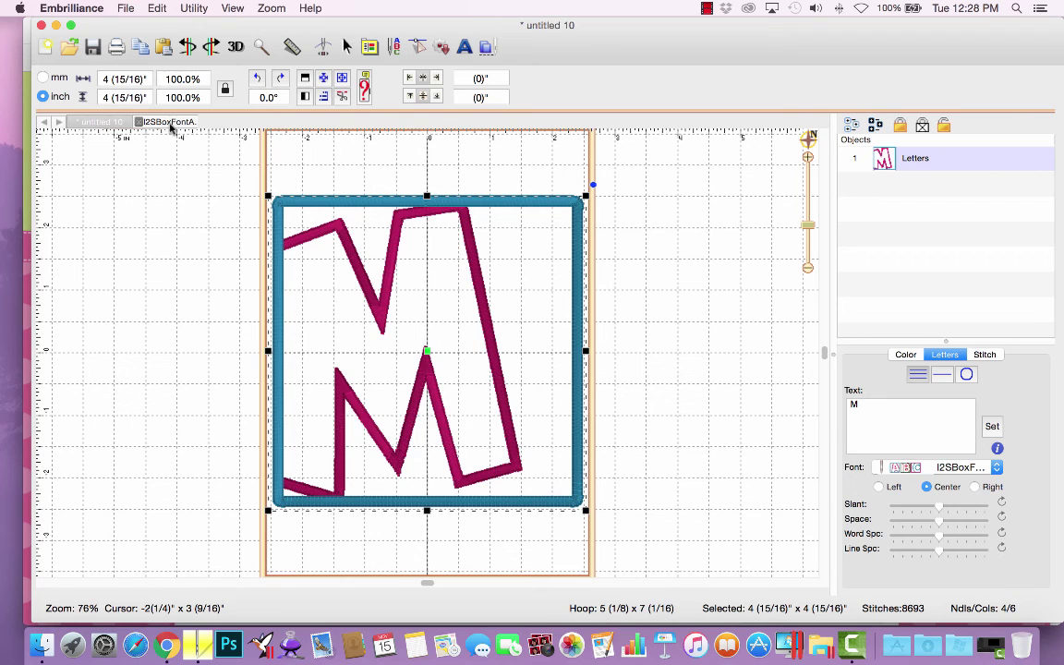
click(168, 122)
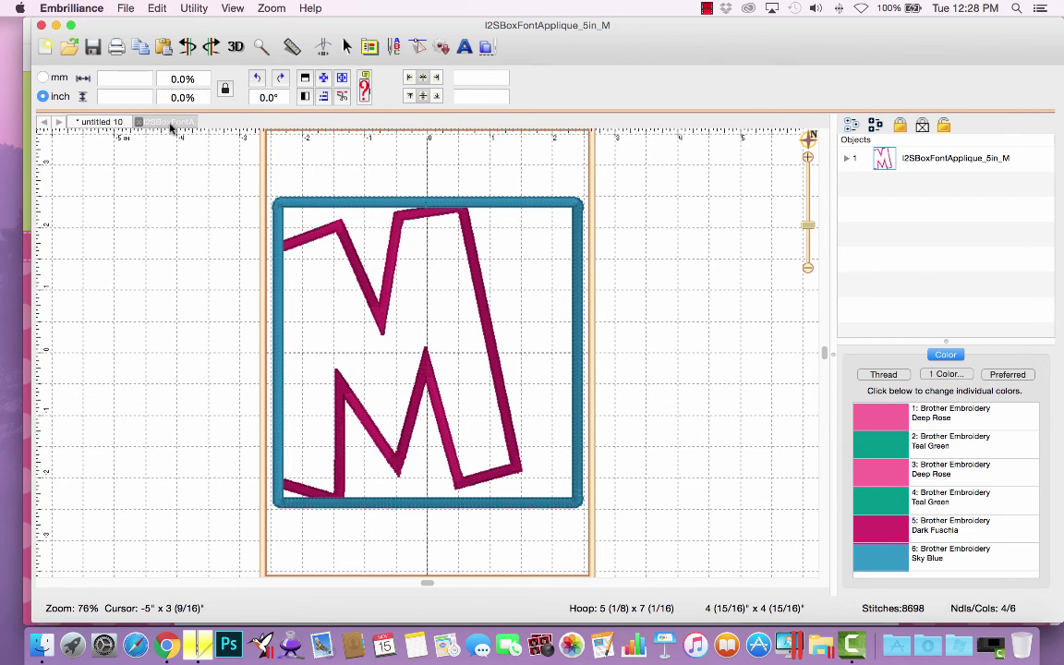